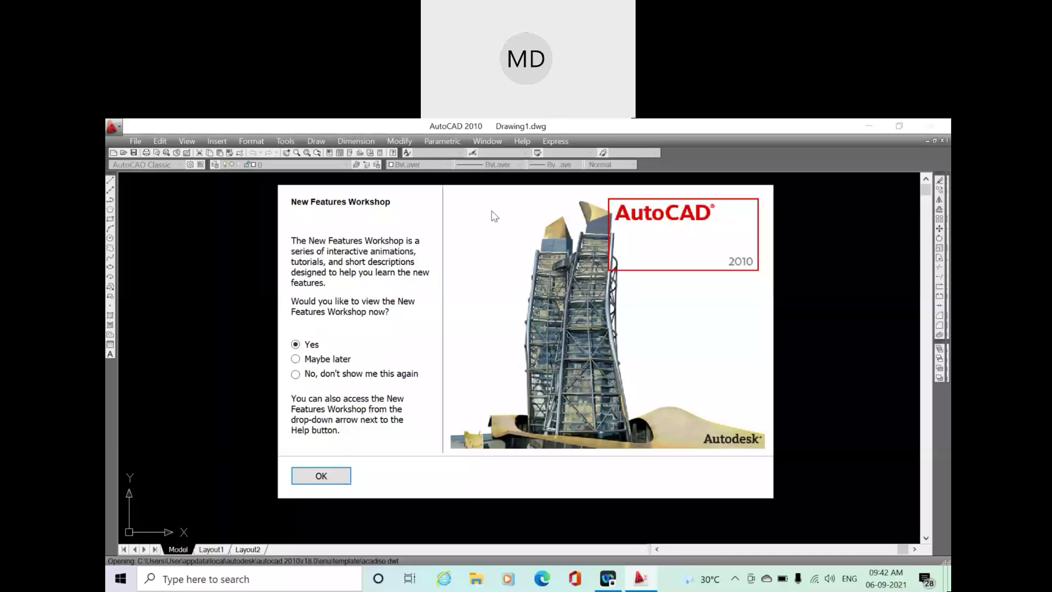
- Dismiss the New Features Workshop prompt and launch Microsoft Word 2010 from Windows search
left_click(313, 482)
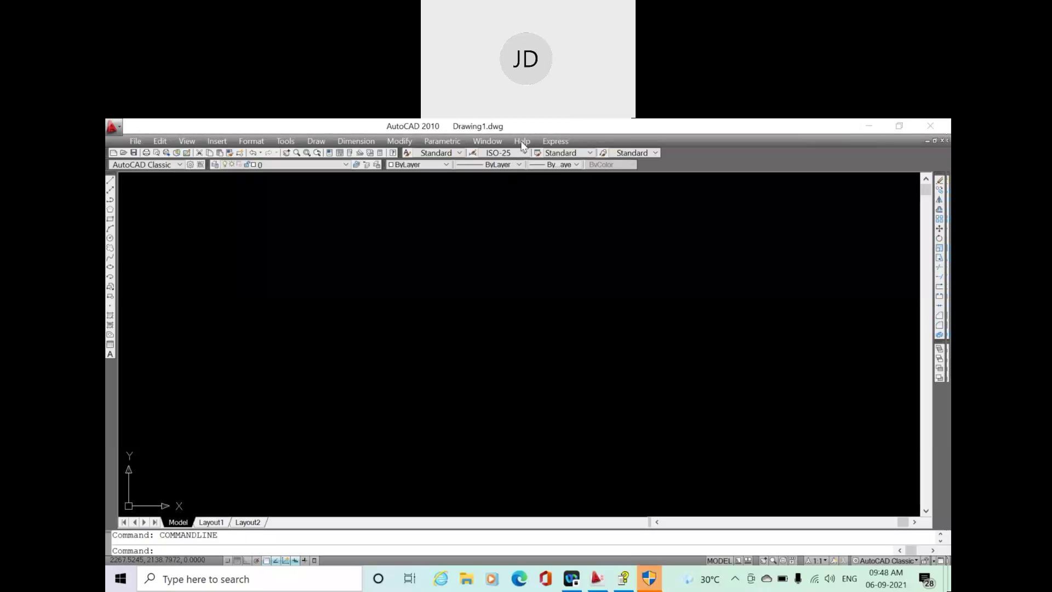
left_click(235, 583)
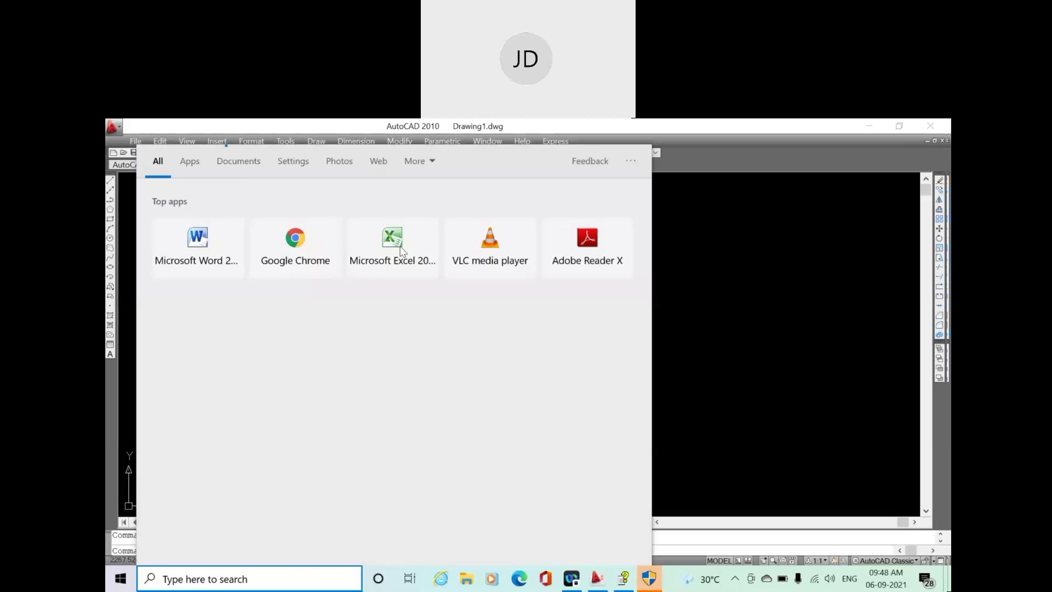
left_click(195, 251)
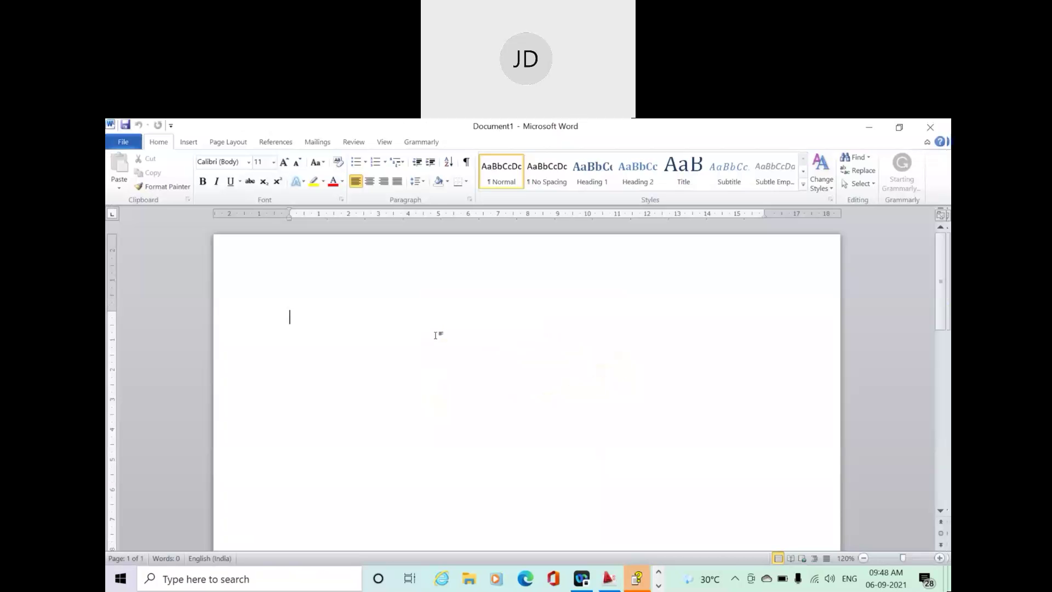
- Write the note '.DWG : Standard AutoCAD drawing file format', correcting 'farmat' to 'format'
type("DW")
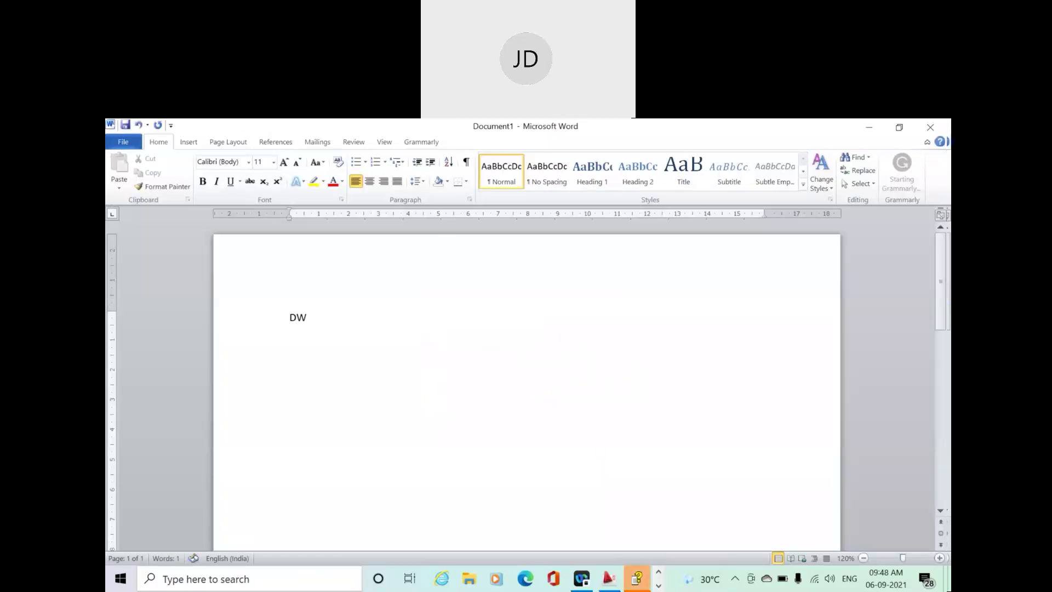
type("G : Standard")
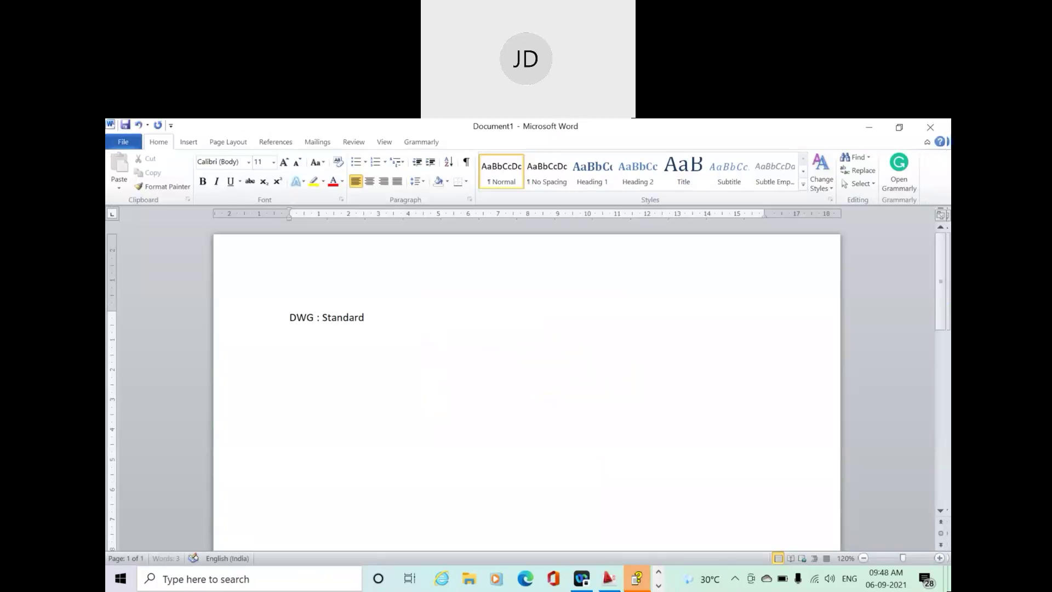
type(" AutoC")
type("ADe")
key("BackSpace")
type("drawing fi")
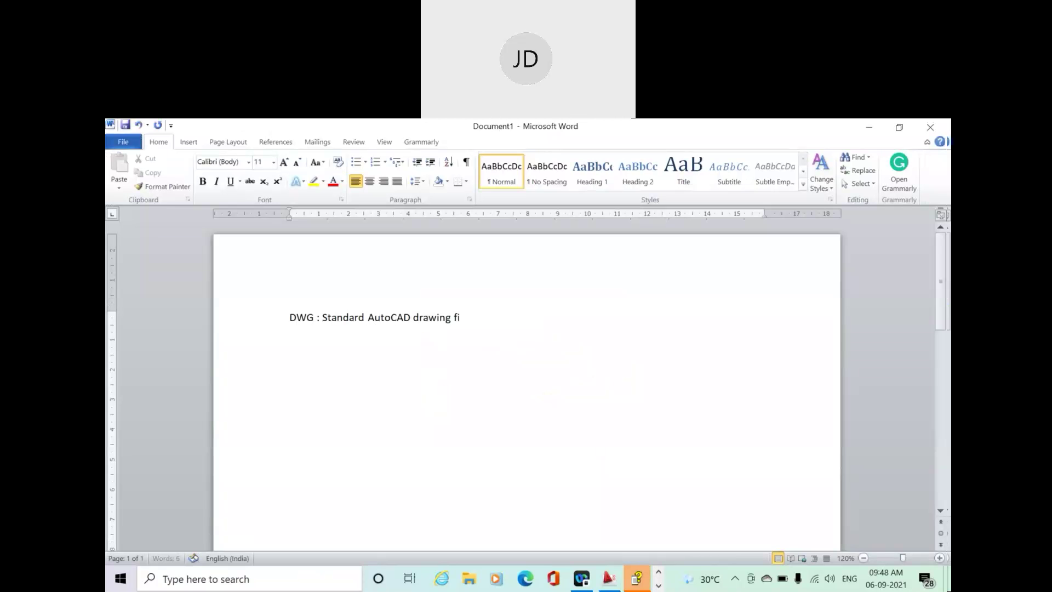
type("le farmat")
left_click(292, 321)
type(".")
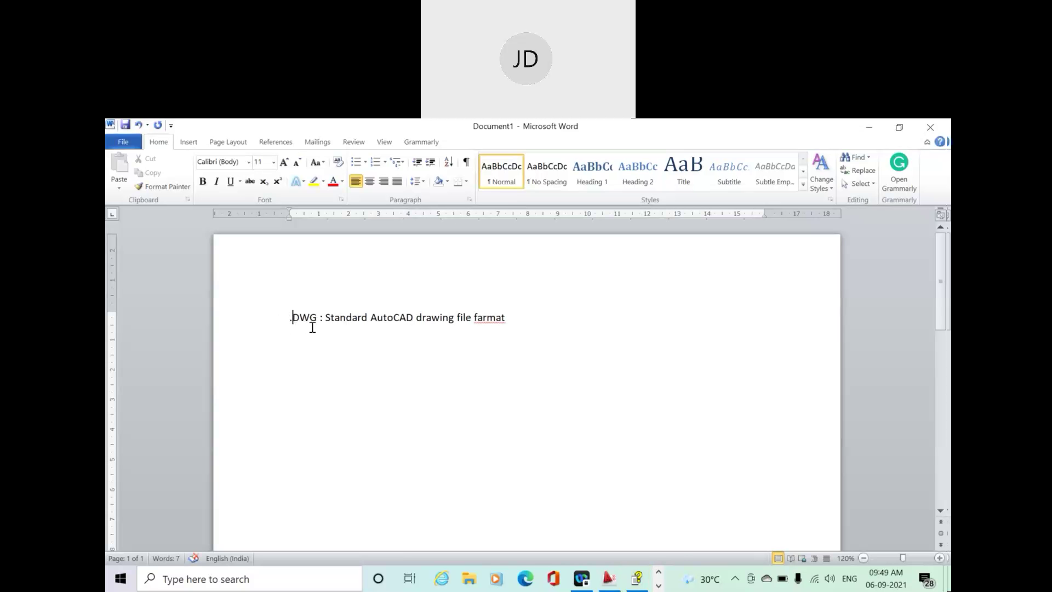
right_click(487, 319)
left_click(515, 315)
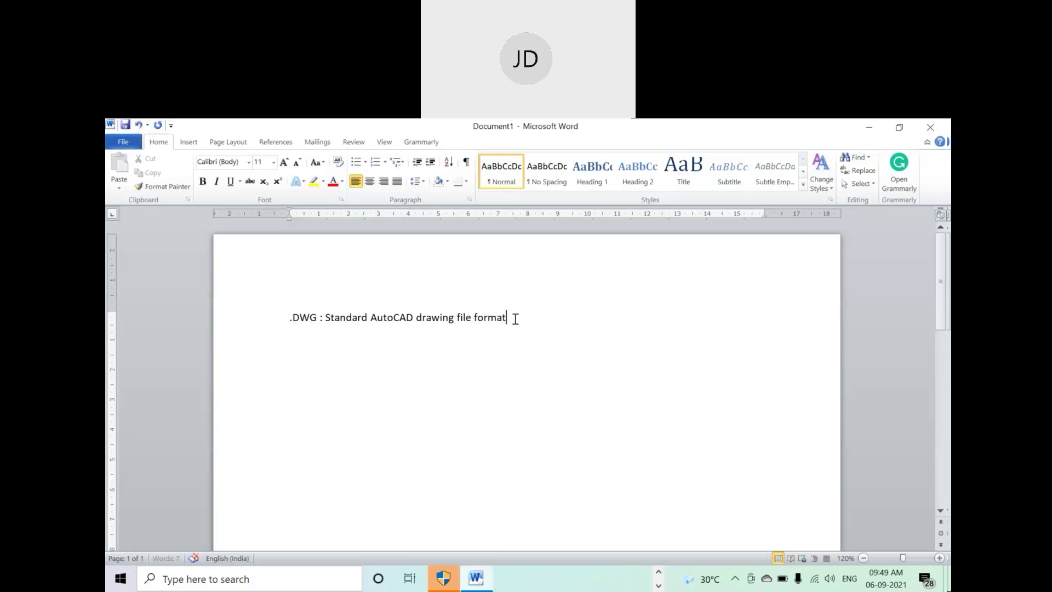
key("Return")
- Add the second note '.DWT: Used for drawing templates'
type(".DWT:")
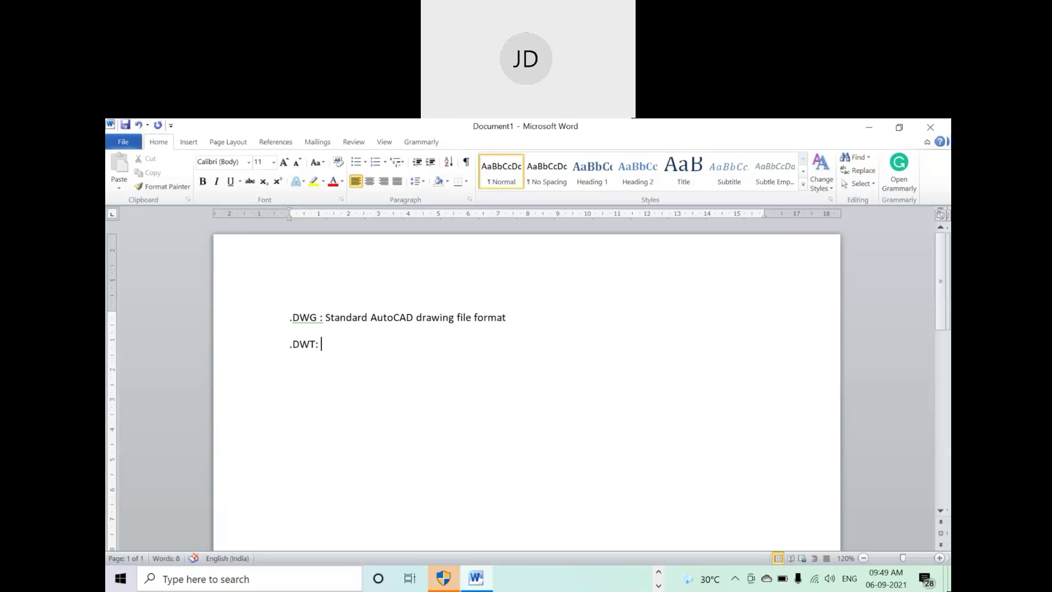
type("f")
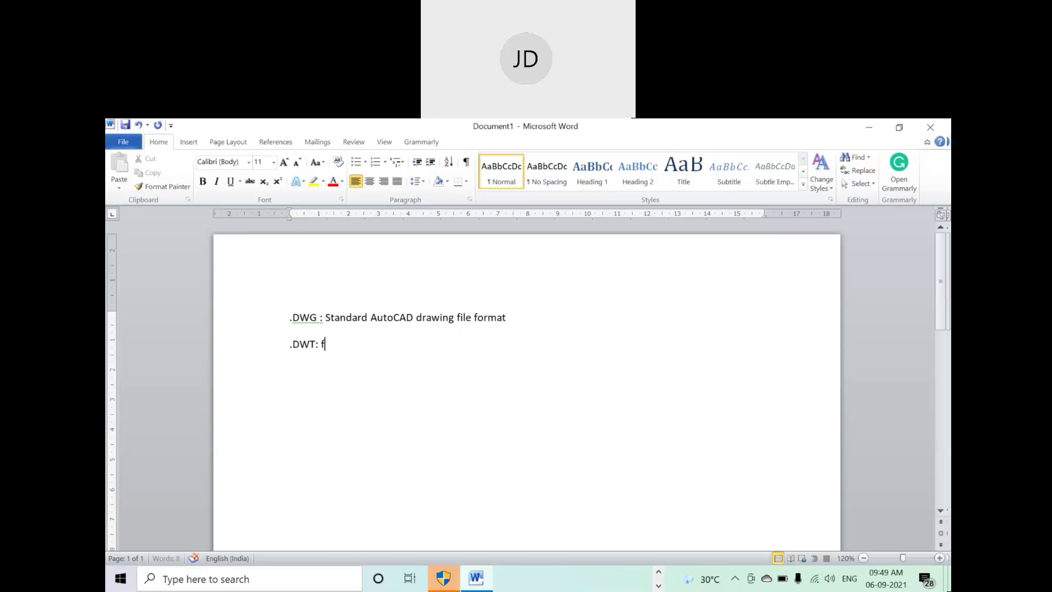
type("or dra")
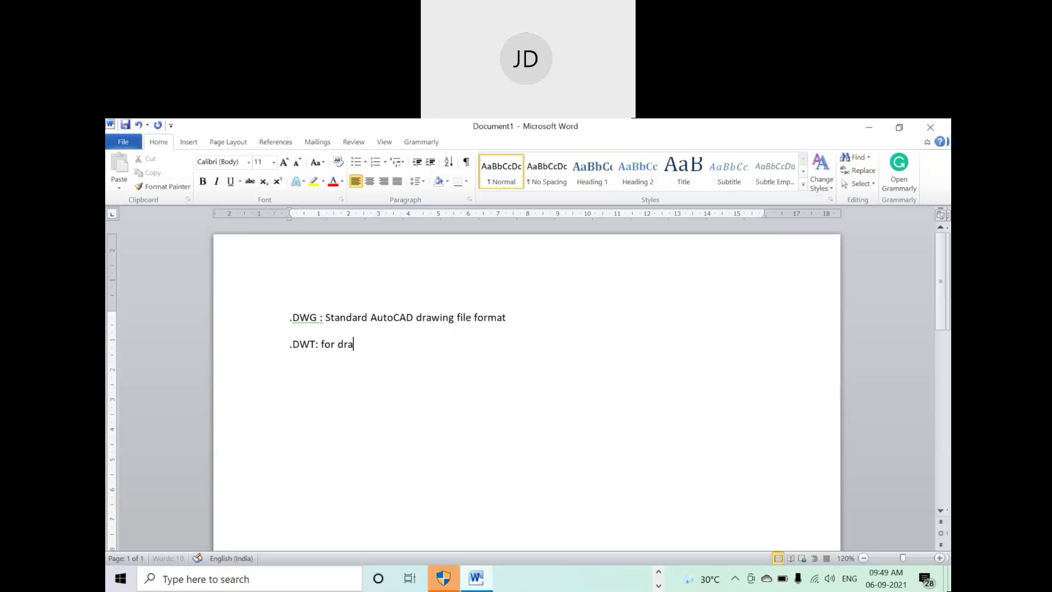
type("wing tem")
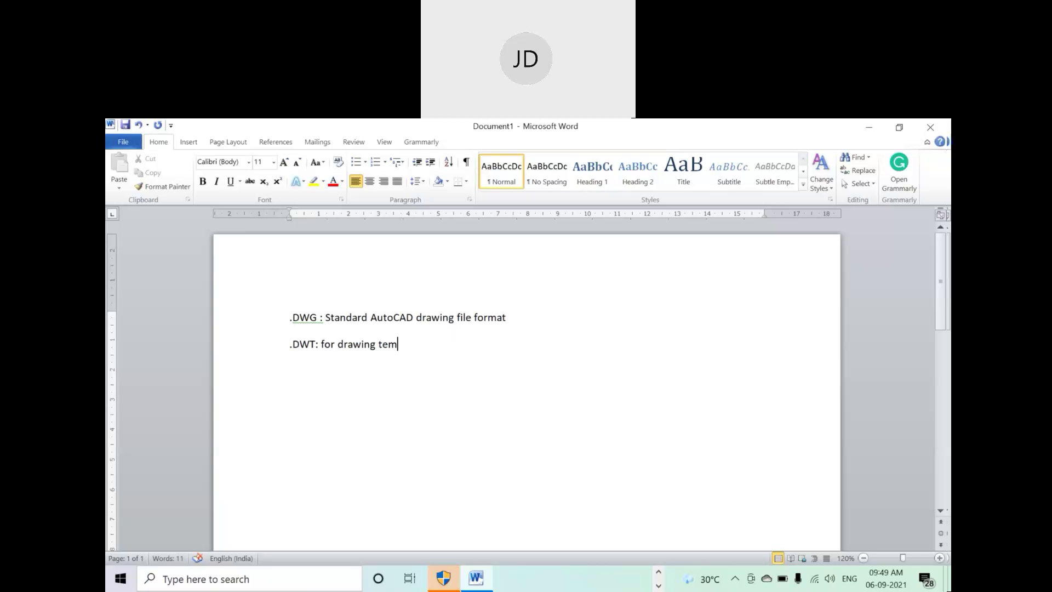
type("pl")
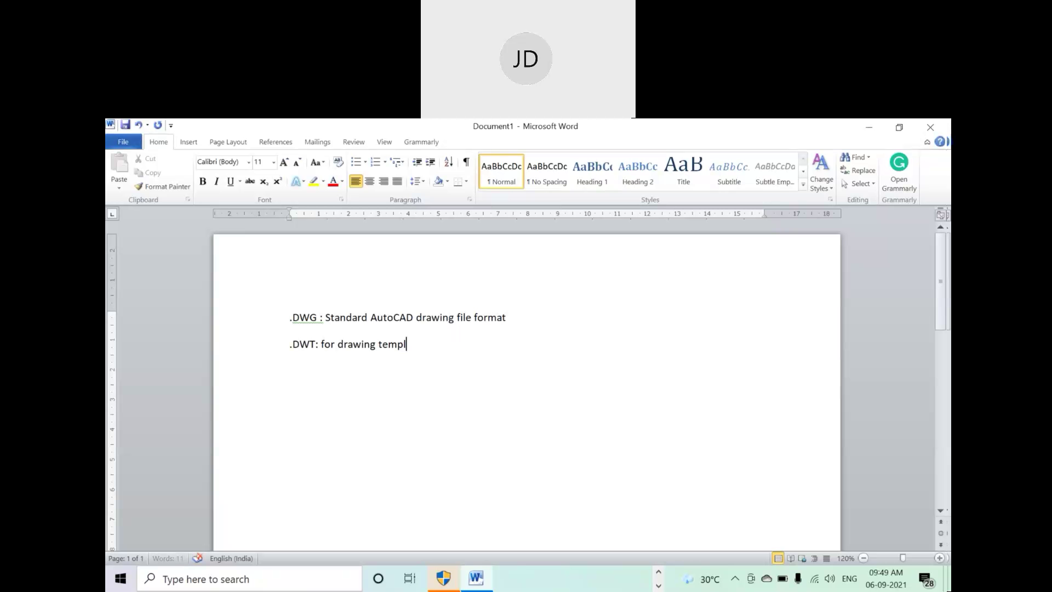
type("ates")
left_click(322, 345)
type("Used")
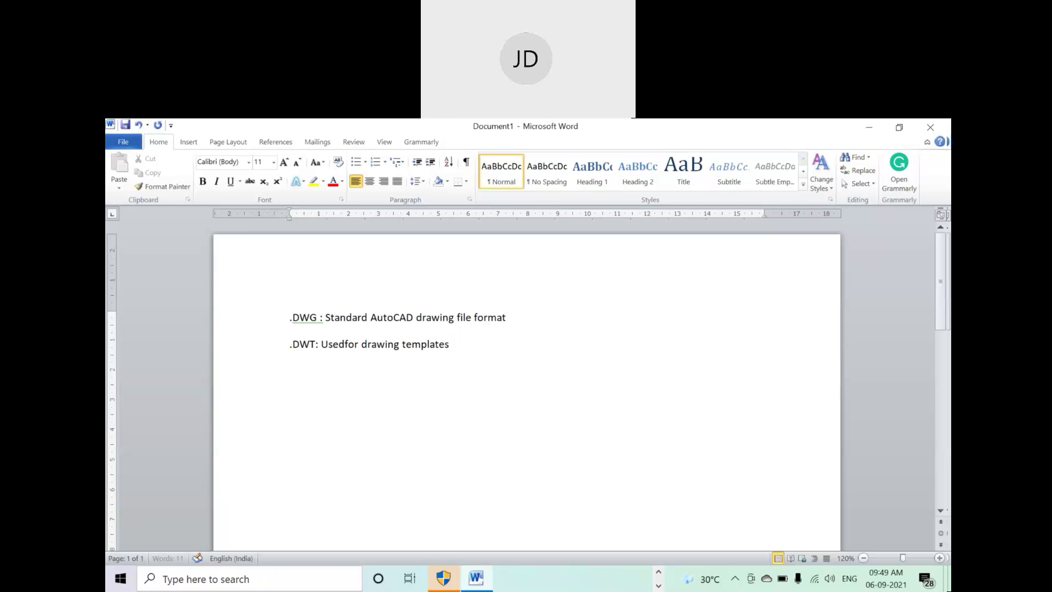
- Delete the space before the colon in '.DWG :' and select the .DWT line
left_click(320, 318)
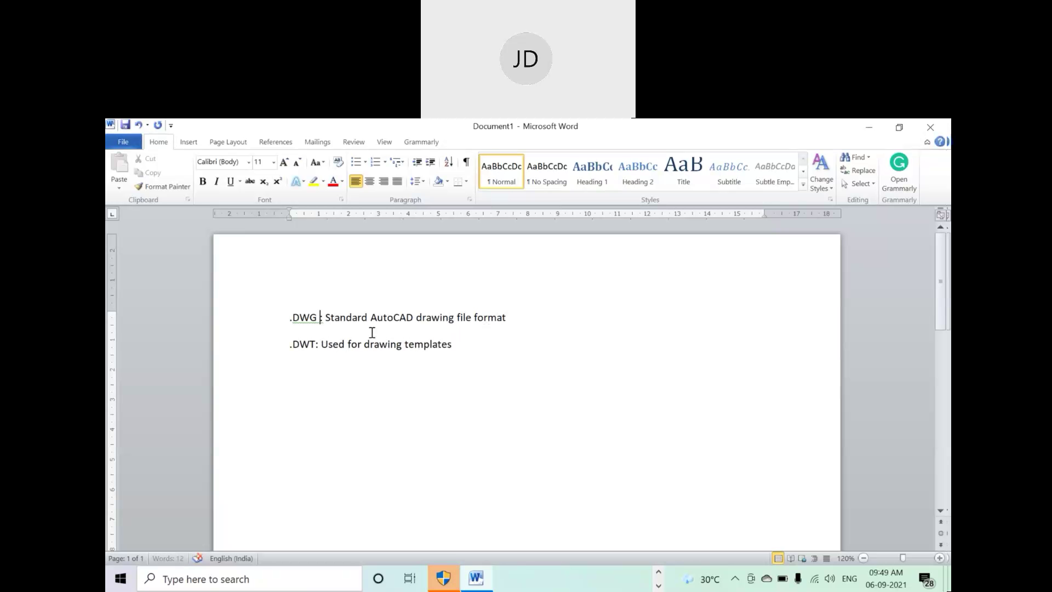
key("BackSpace")
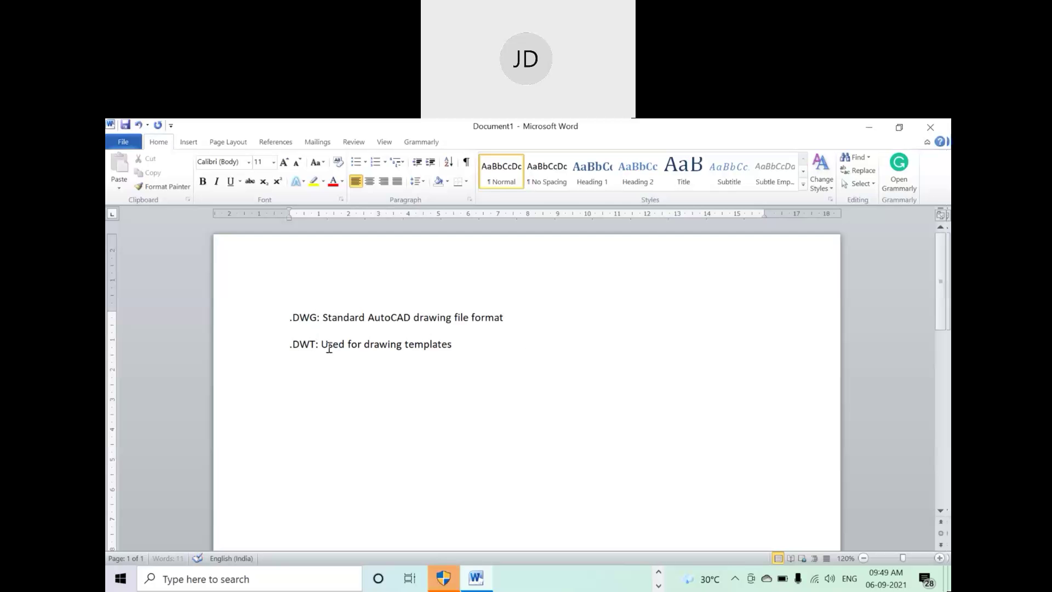
left_click_drag(291, 345, 467, 350)
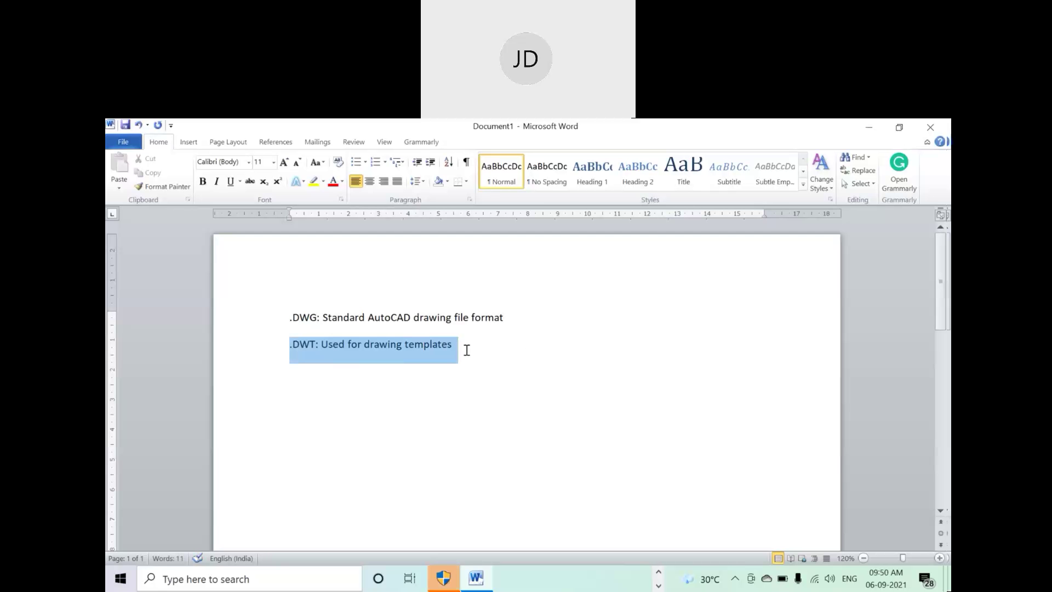
left_click(444, 576)
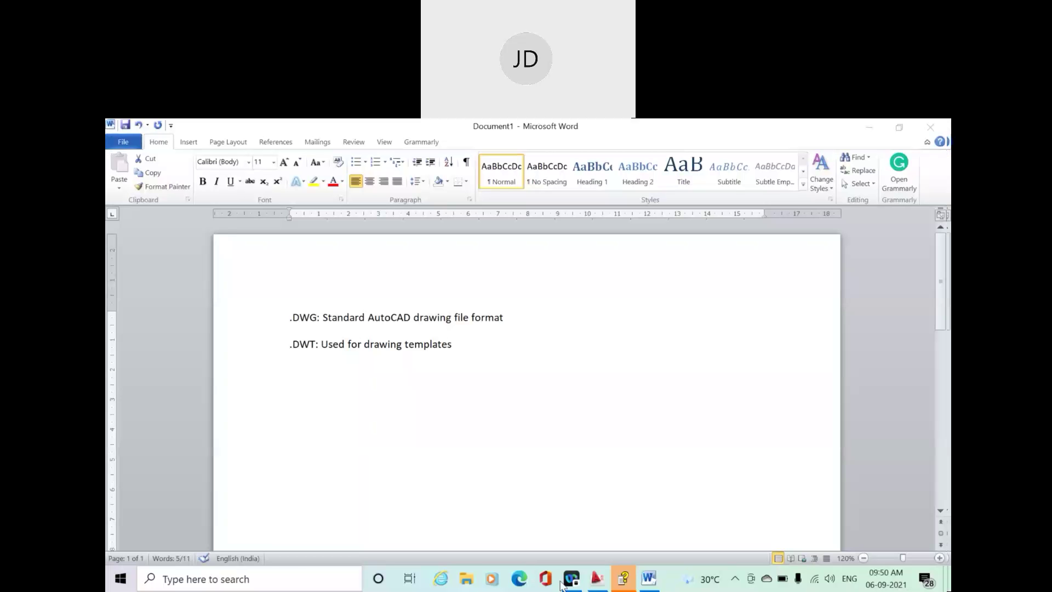
- Look over the empty AutoCAD Drawing1 canvas, then return to the Word notes
left_click(597, 578)
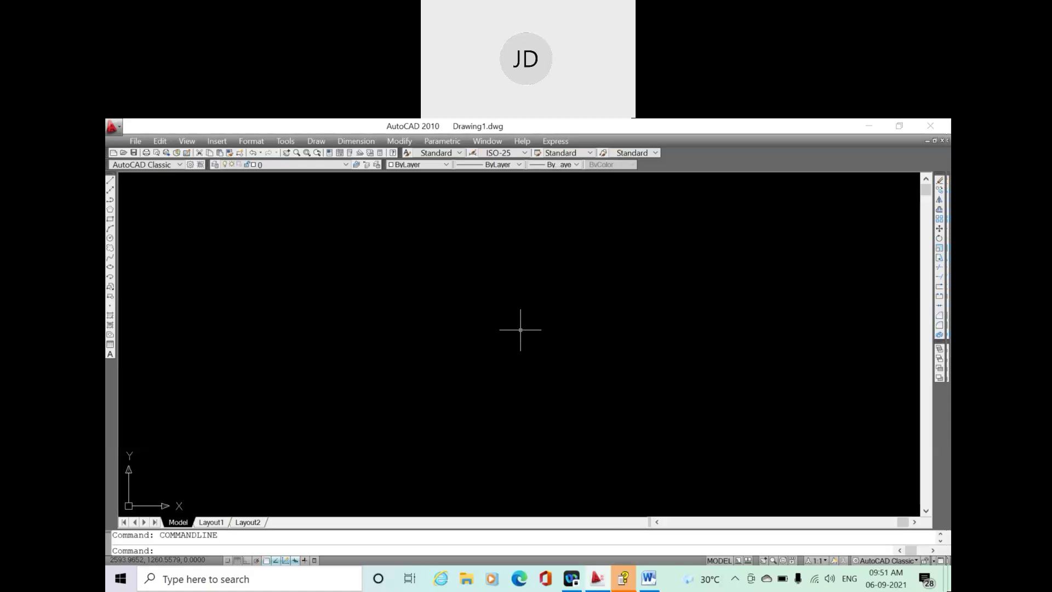
left_click(649, 578)
- Highlight 'drawing templates' in the .DWT note, then switch to AutoCAD
left_click(385, 348)
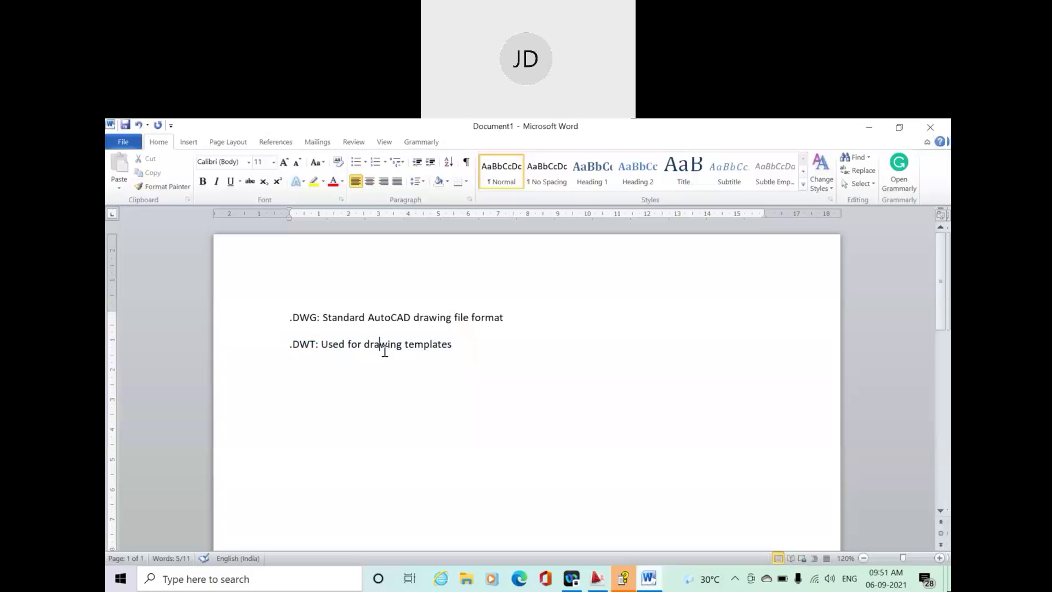
left_click_drag(384, 351, 450, 349)
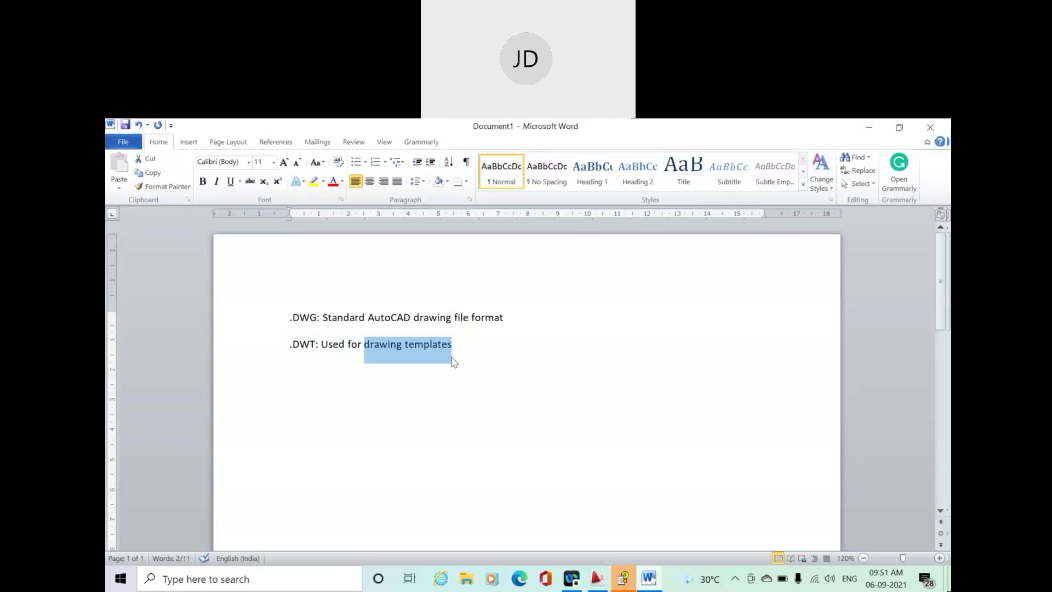
key("alt+Tab")
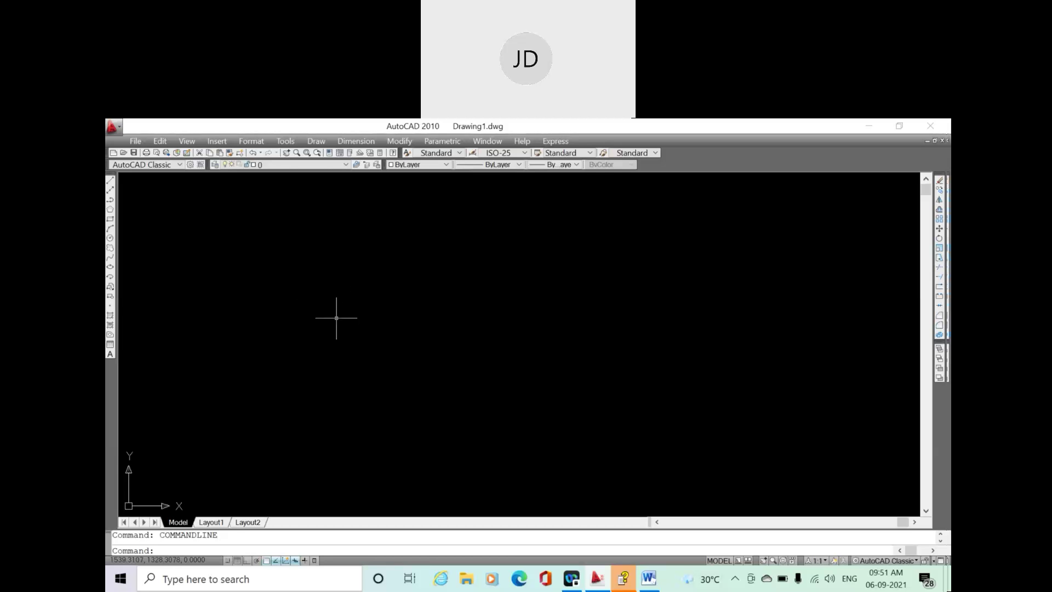
- Back in Word, highlight 'Used for drawing templates' and place the caret in the .DWT line
left_click(648, 580)
left_click(431, 366)
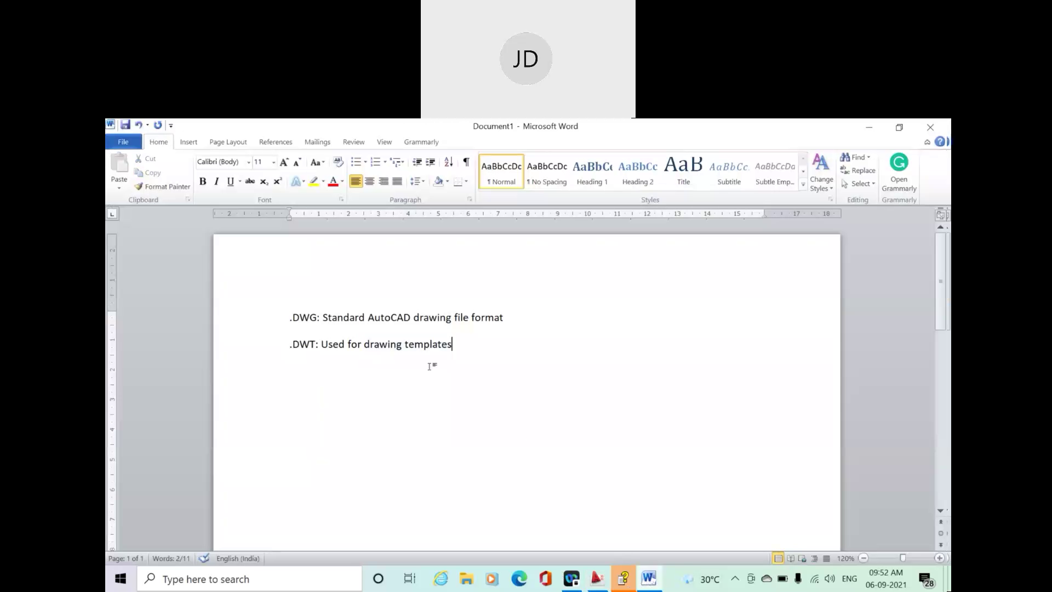
left_click_drag(469, 349, 327, 346)
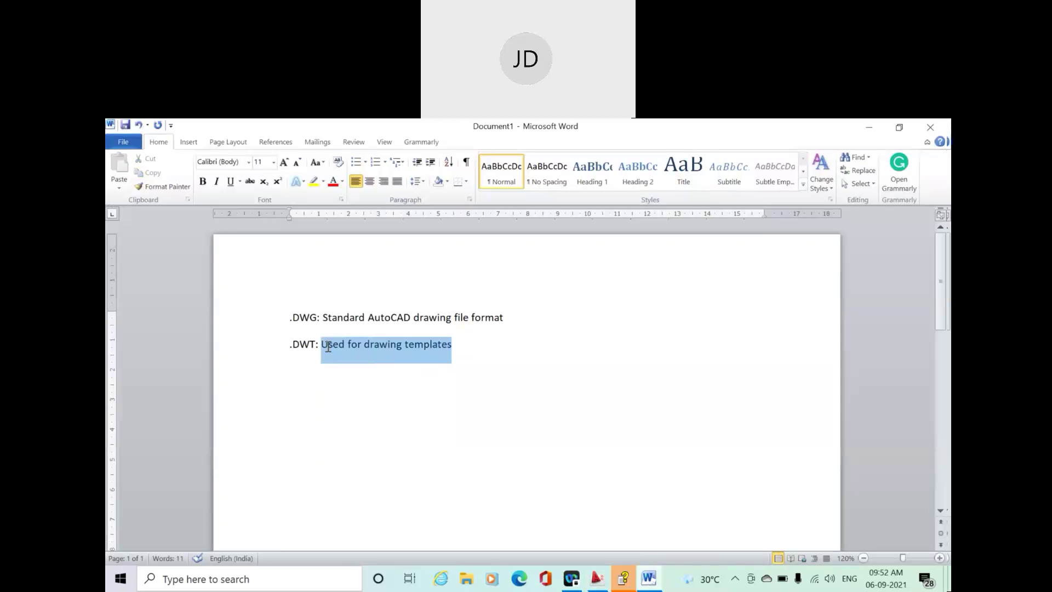
key("Left")
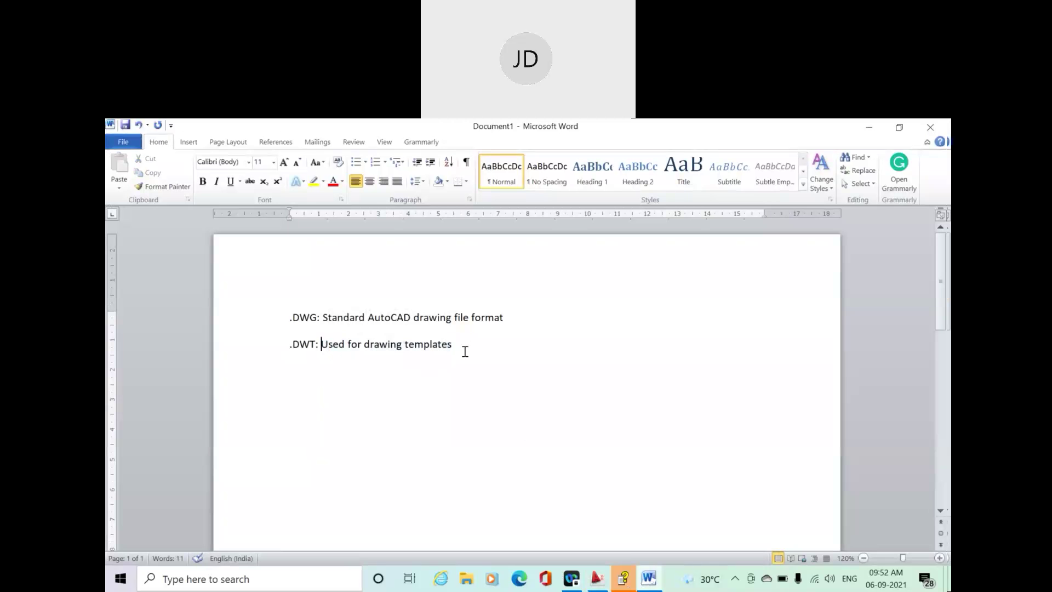
key("shift+End")
left_click(288, 348)
left_click(315, 345)
left_click(593, 546)
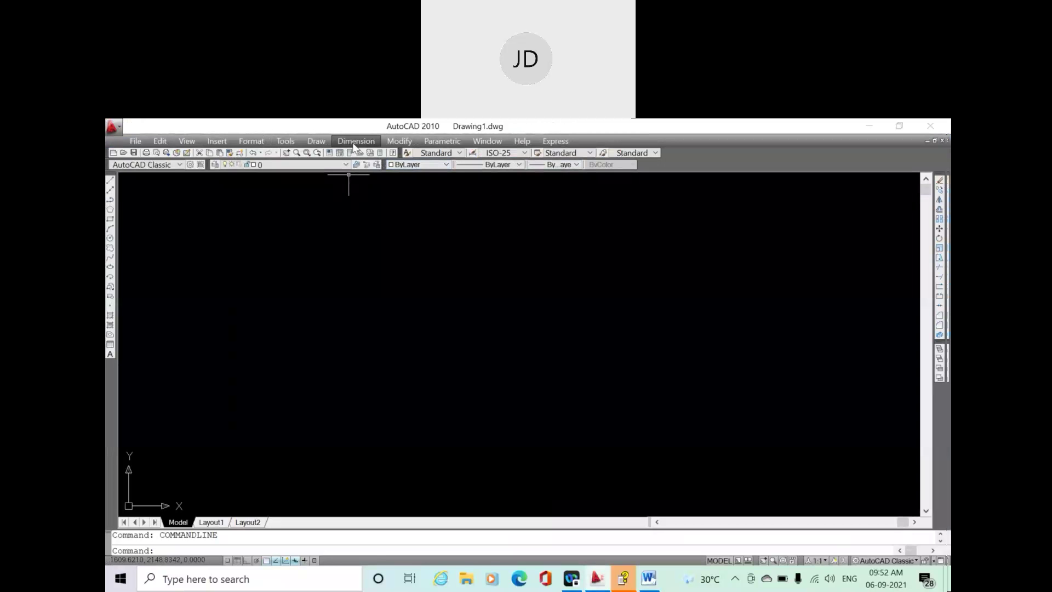
left_click(312, 142)
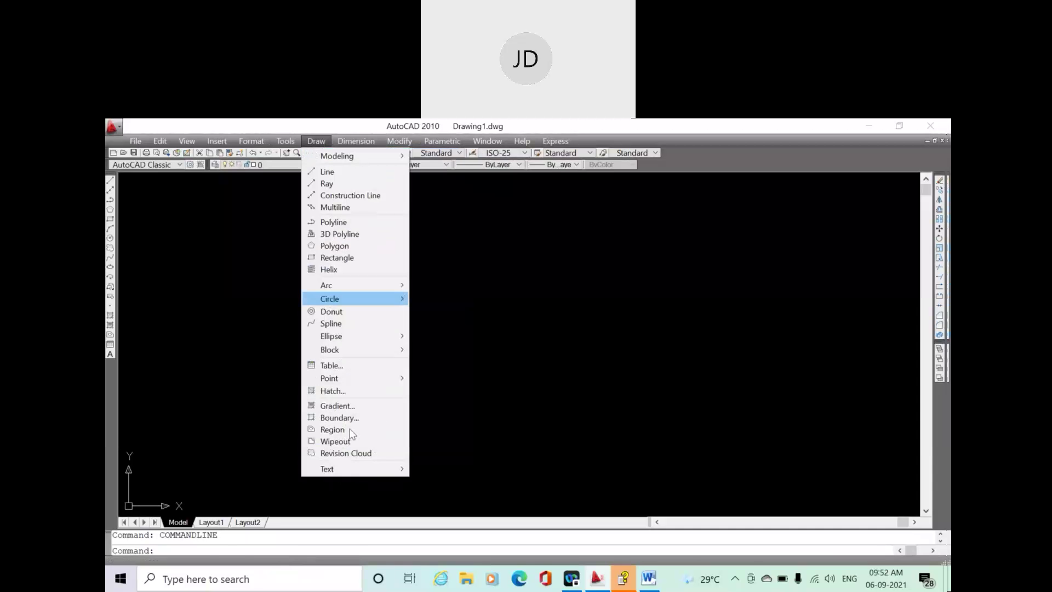
mouse_move(355, 141)
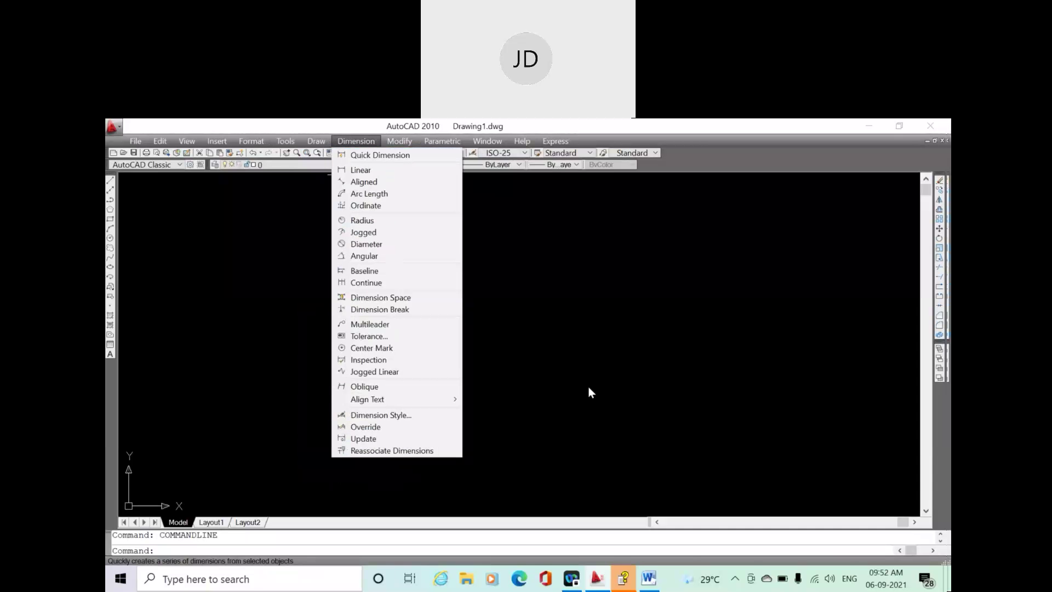
left_click(222, 265)
left_click(221, 264)
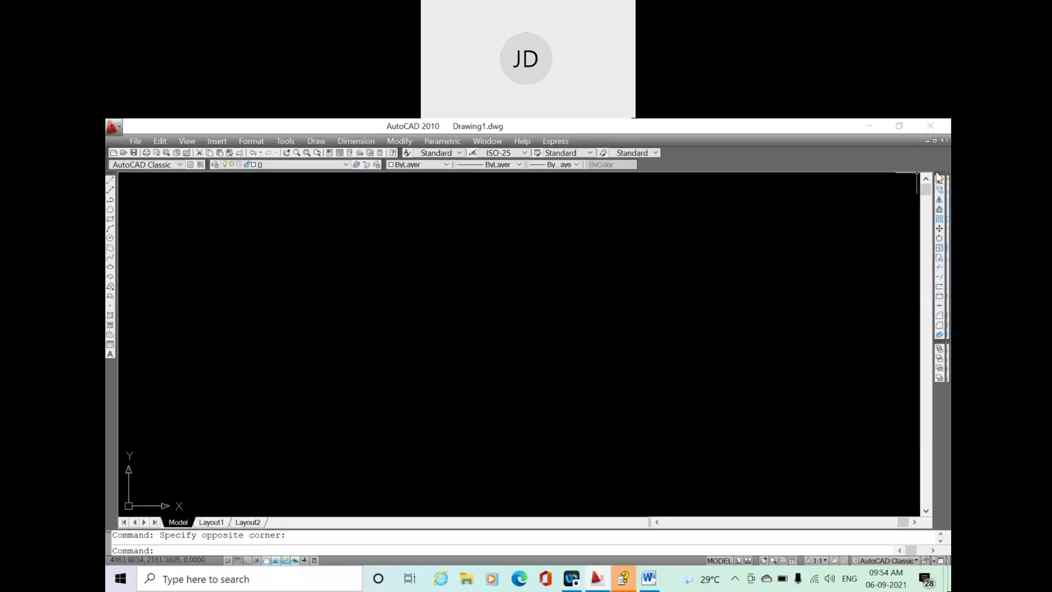
- Dock the Modify toolbar on the left edge and move the Draw toolbar to the right dock
mouse_move(938, 179)
left_mouse_down()
mouse_move(866, 181)
mouse_move(942, 181)
left_mouse_up()
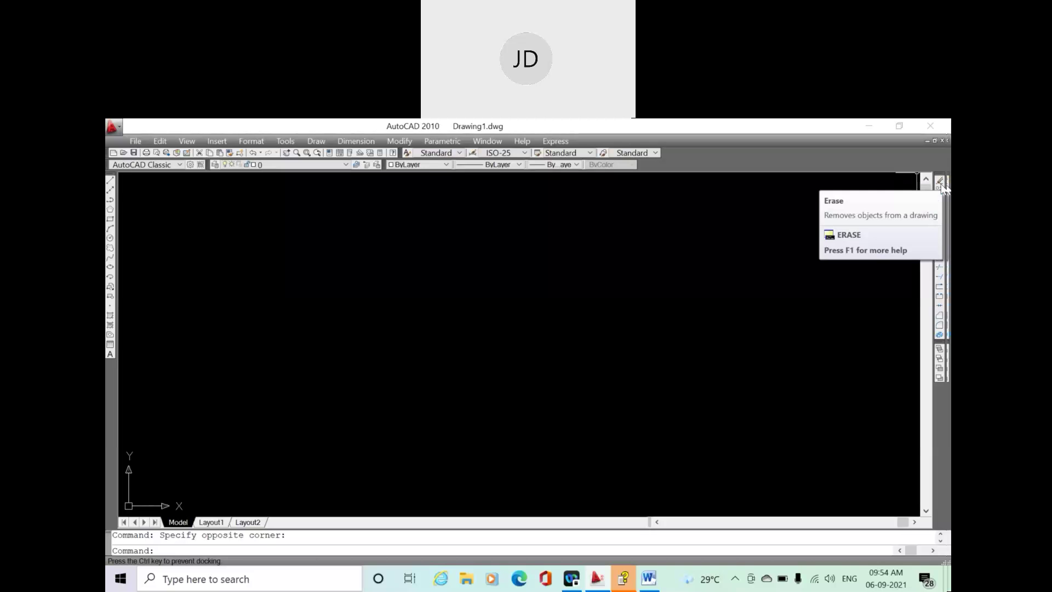
mouse_move(943, 186)
left_mouse_down()
mouse_move(926, 181)
mouse_move(941, 183)
left_mouse_up()
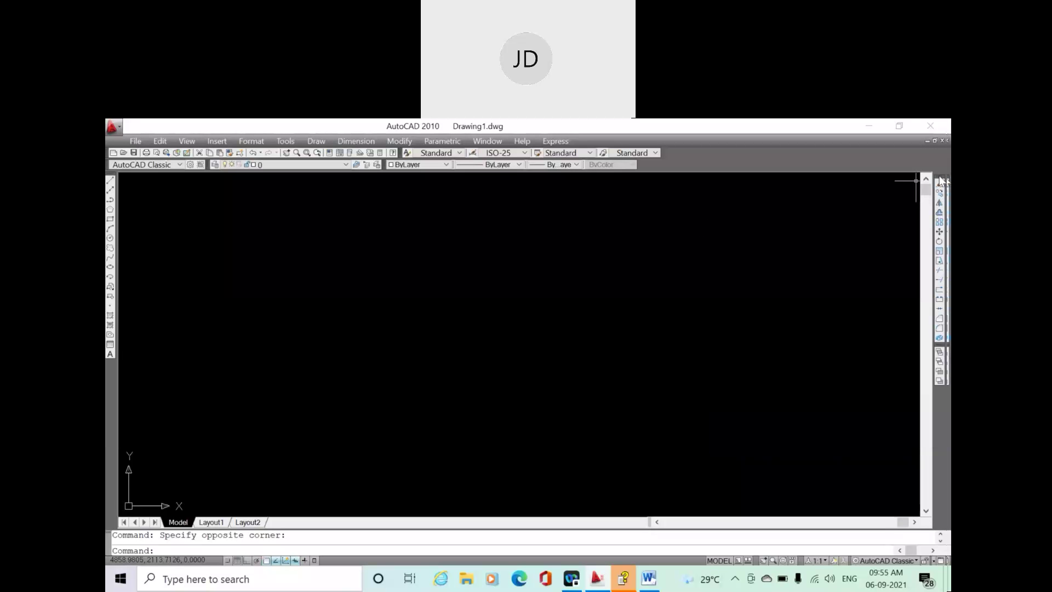
left_click_drag(941, 181, 940, 181)
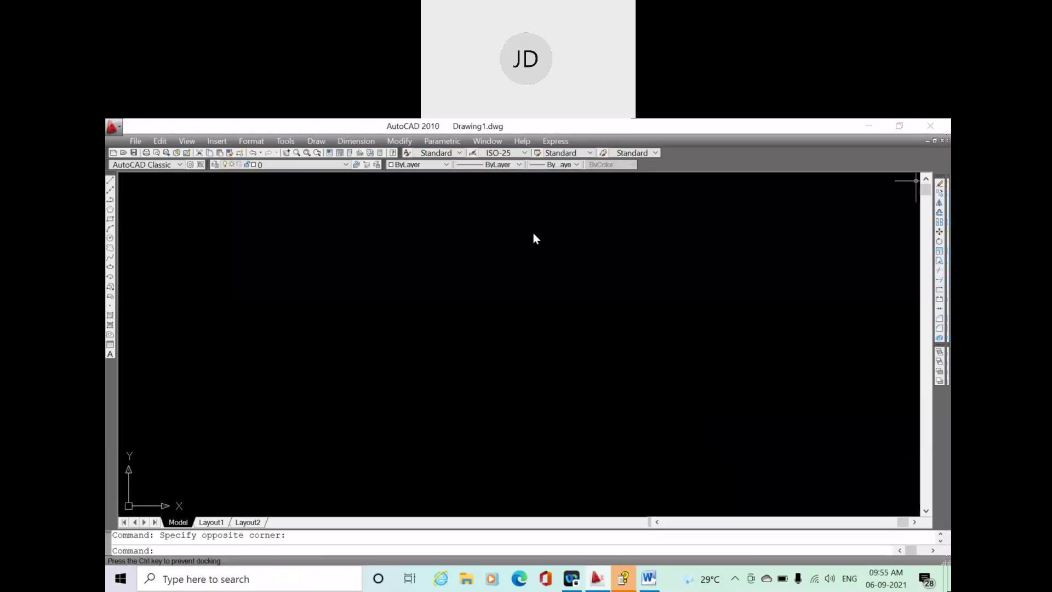
left_click_drag(533, 239, 533, 236)
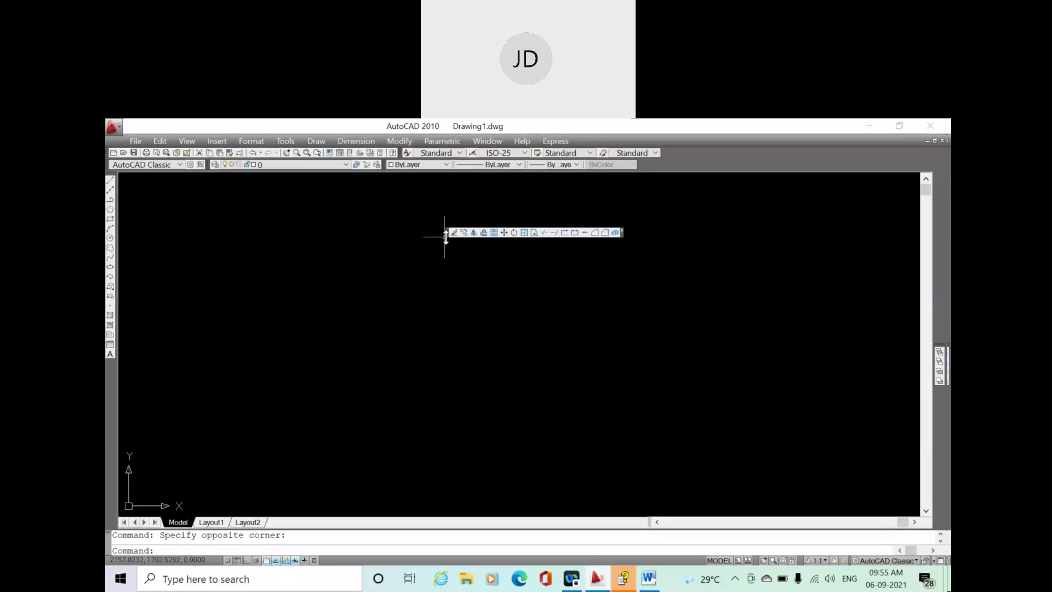
left_click_drag(446, 233, 436, 241)
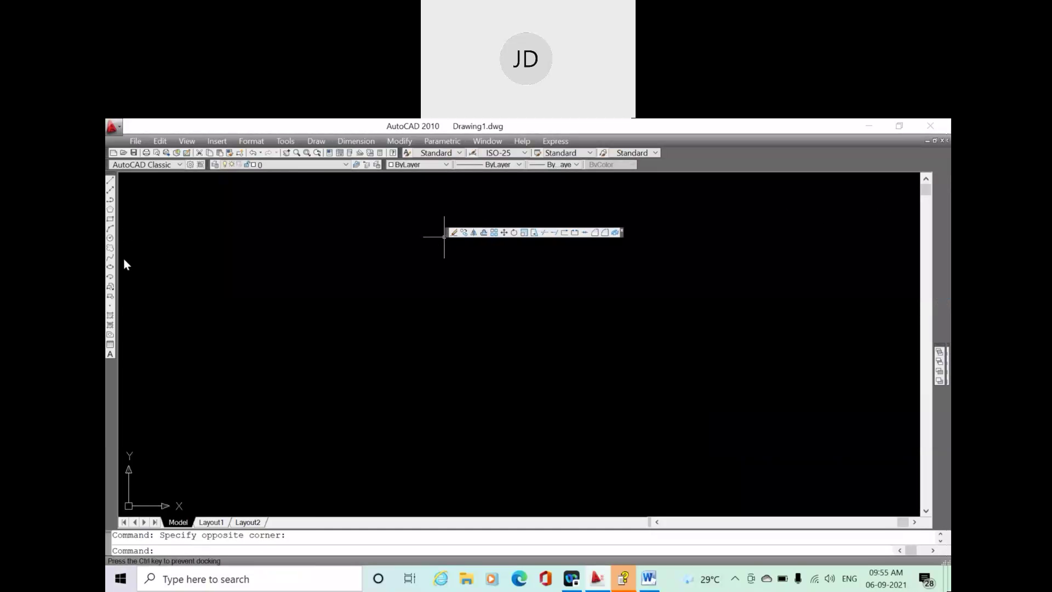
left_click_drag(125, 260, 125, 261)
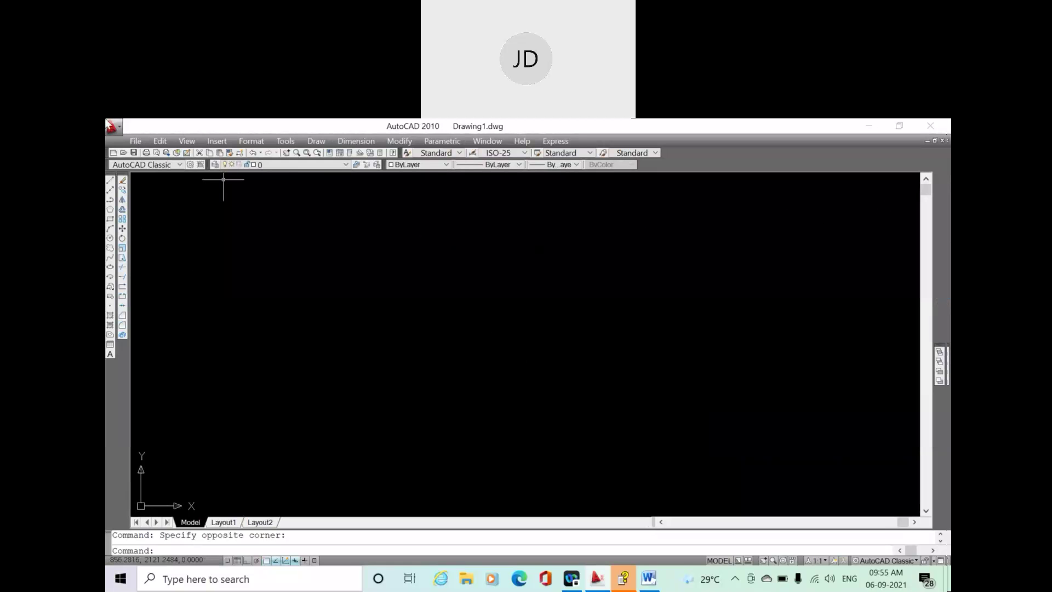
left_click_drag(112, 177, 140, 181)
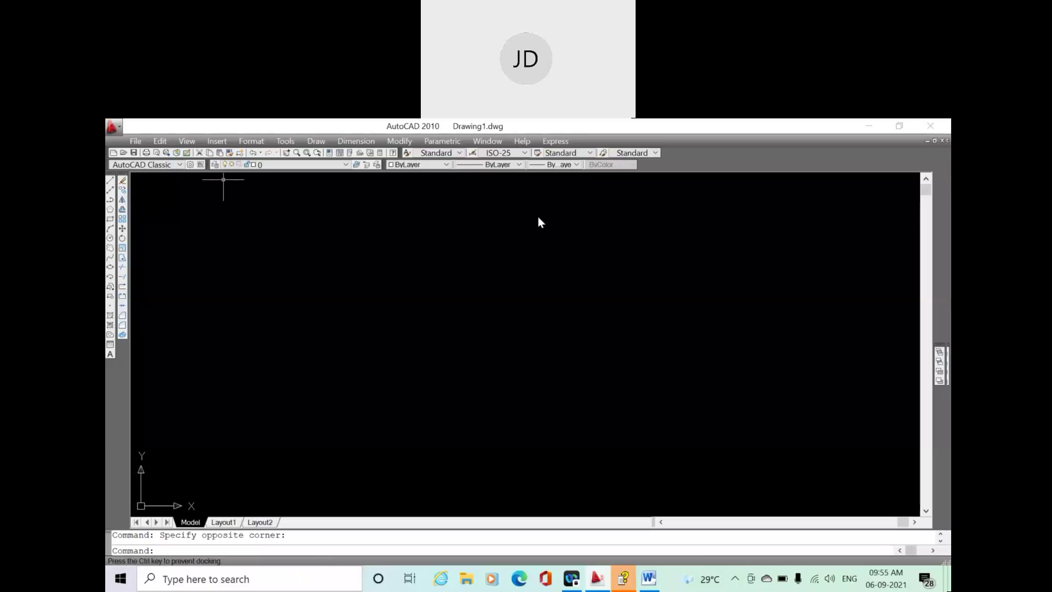
mouse_move(538, 217)
left_mouse_down()
mouse_move(948, 195)
mouse_move(944, 183)
left_mouse_up()
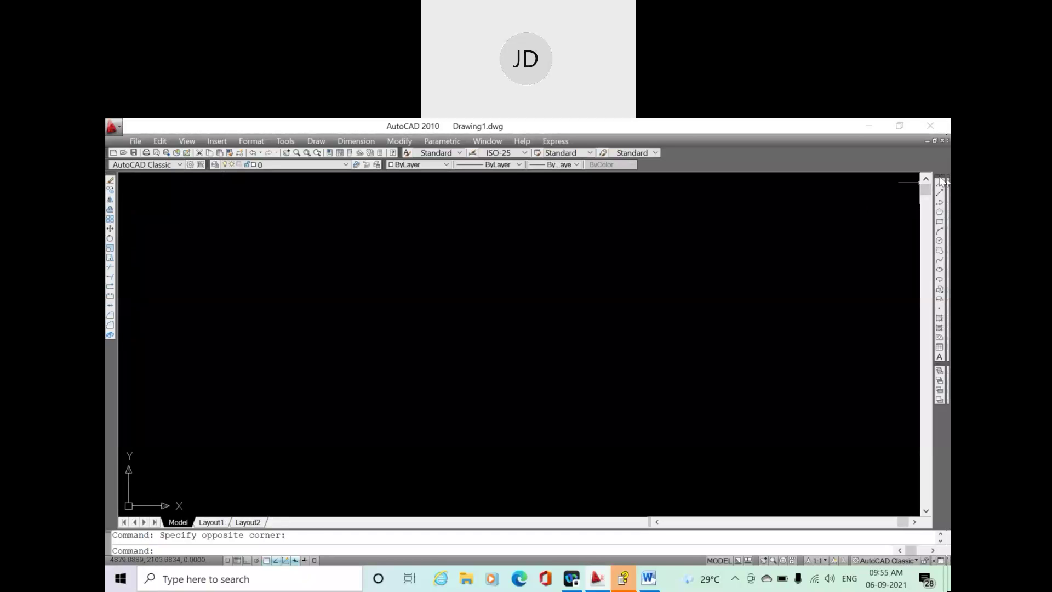
- Float the Draw toolbar, dock Modify on the right edge, and redock Draw on the left
left_click_drag(944, 182, 807, 212)
left_click_drag(248, 209, 248, 225)
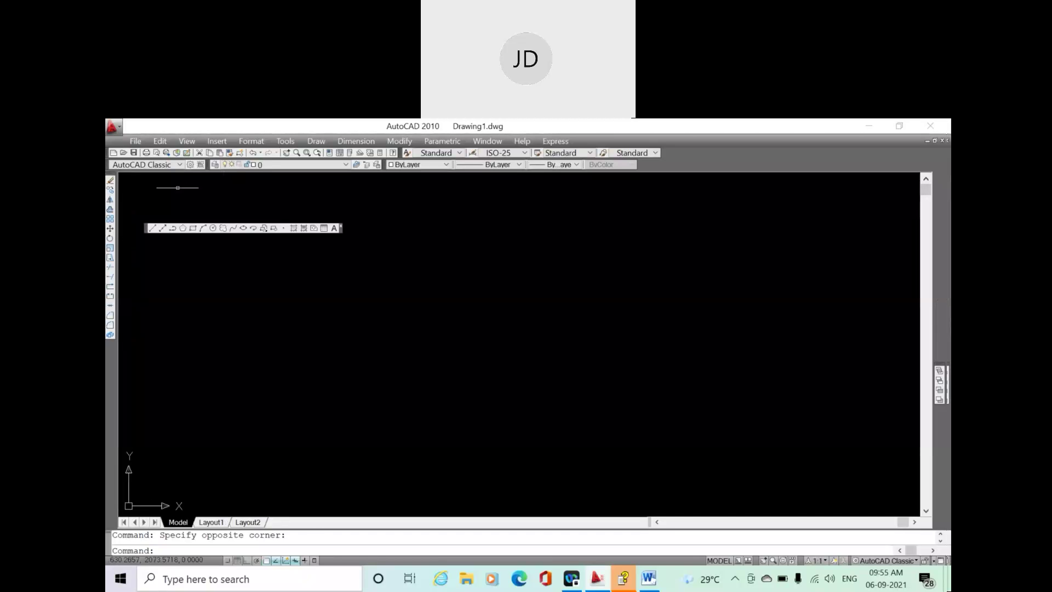
left_click_drag(112, 181, 947, 195)
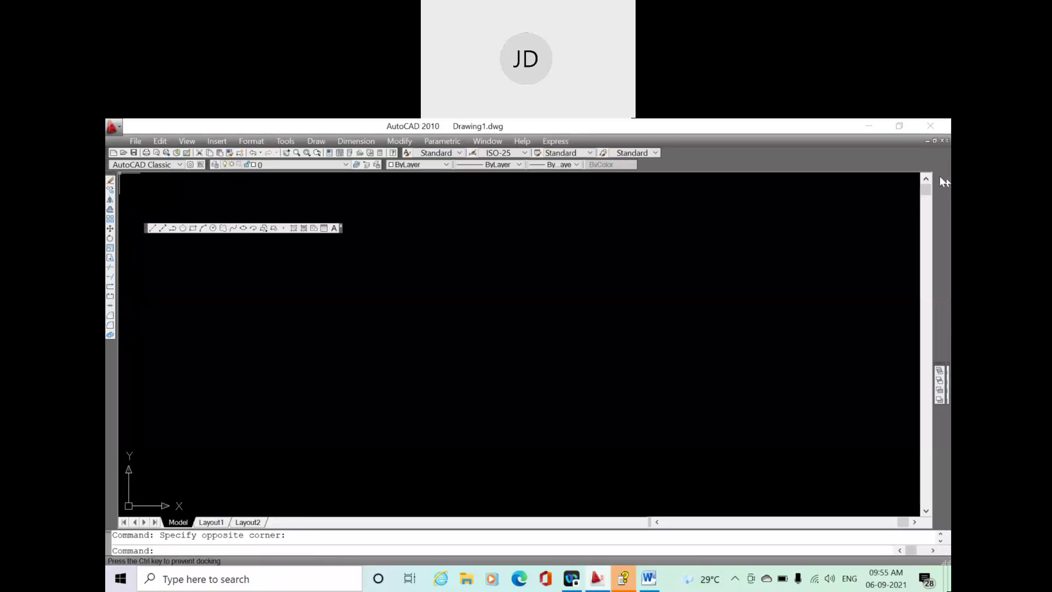
left_click_drag(940, 175, 939, 176)
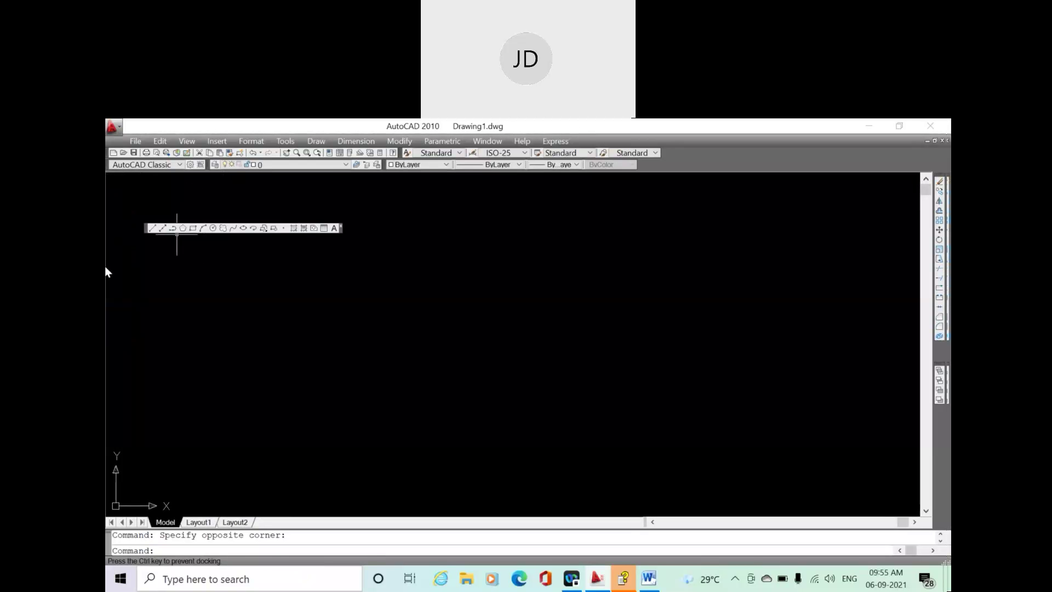
left_click_drag(105, 267, 105, 267)
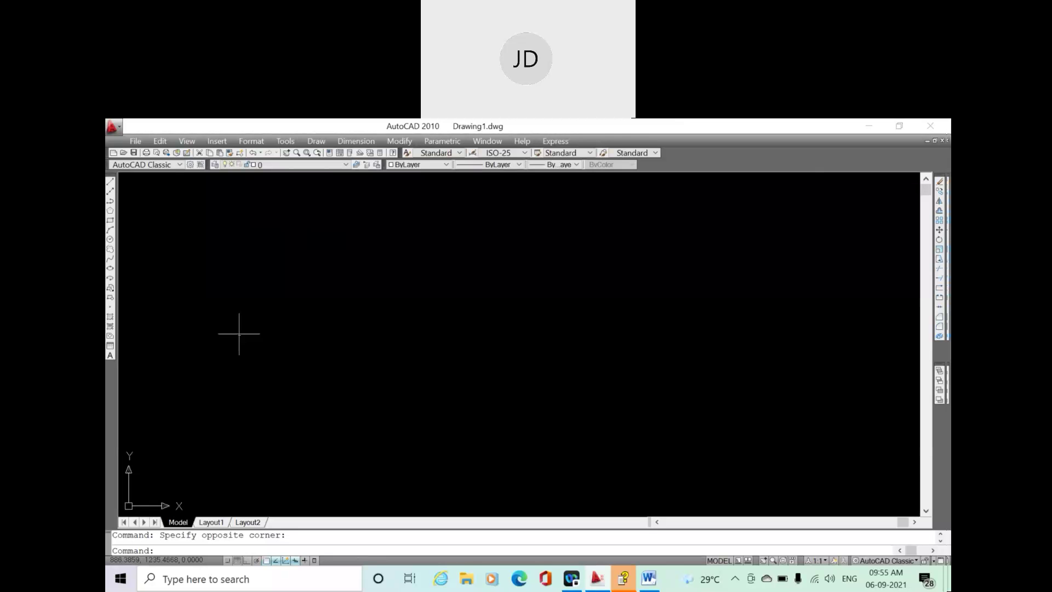
- Move the New Features Workshop window aside, close it, and focus the command line
left_click(623, 579)
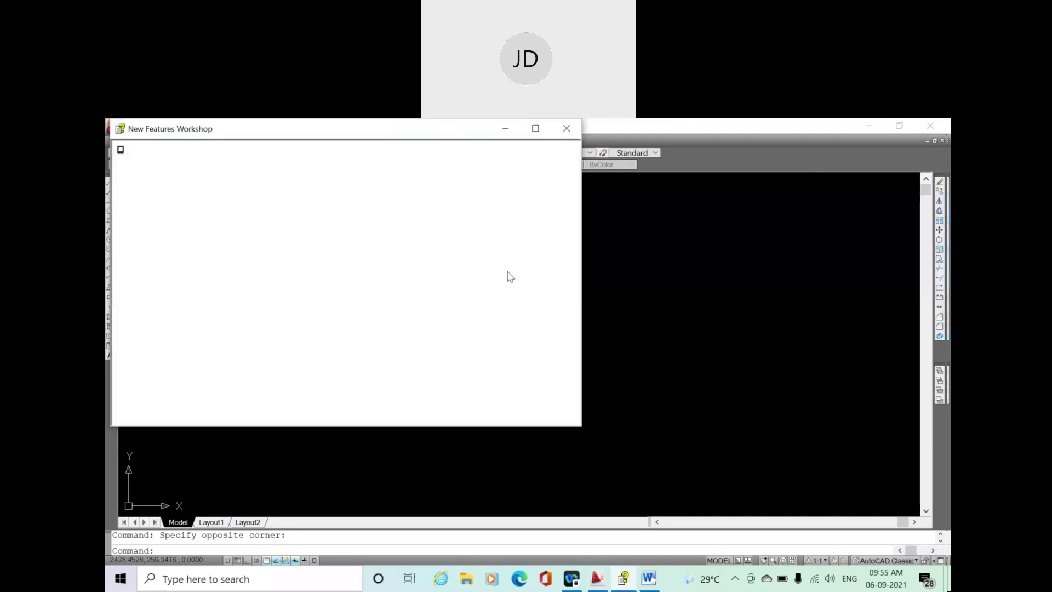
left_click_drag(450, 130, 478, 250)
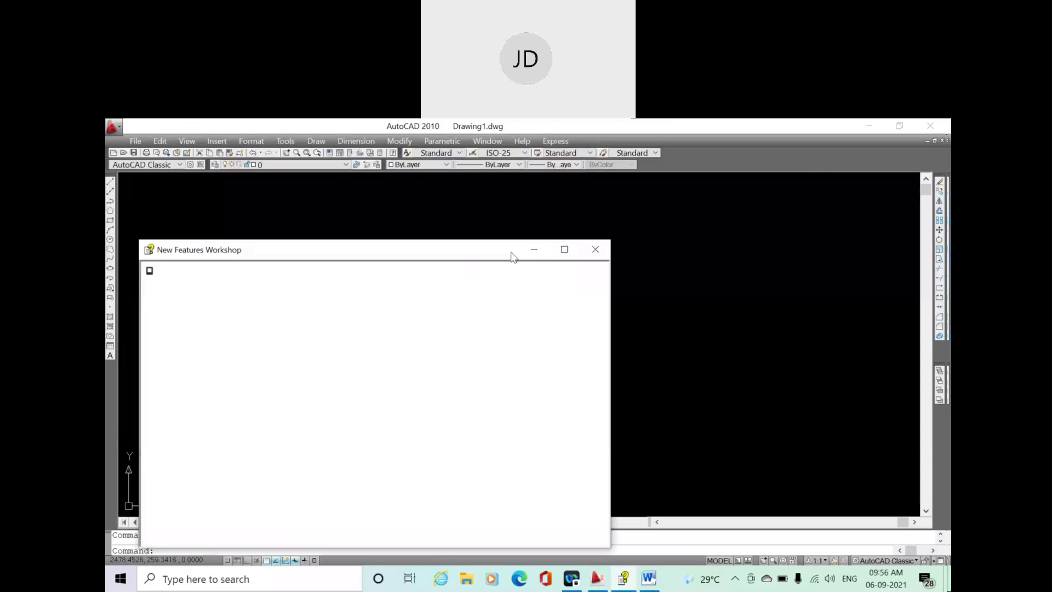
left_click(595, 249)
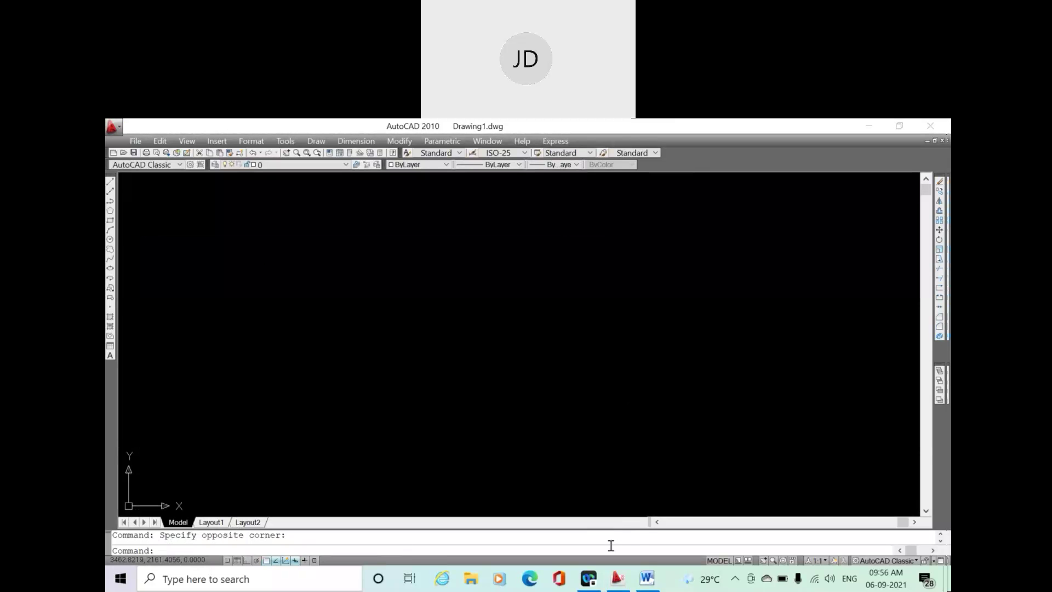
left_click(167, 551)
- Start a new line below the .DWT note in the Word document
left_click(648, 579)
left_click(514, 356)
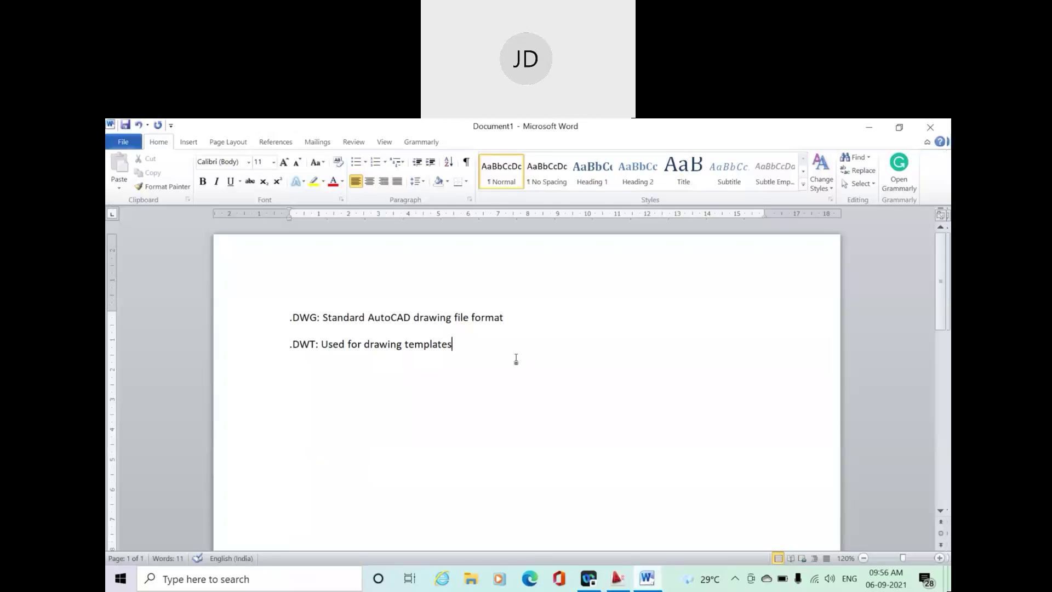
key("Return")
left_click(616, 578)
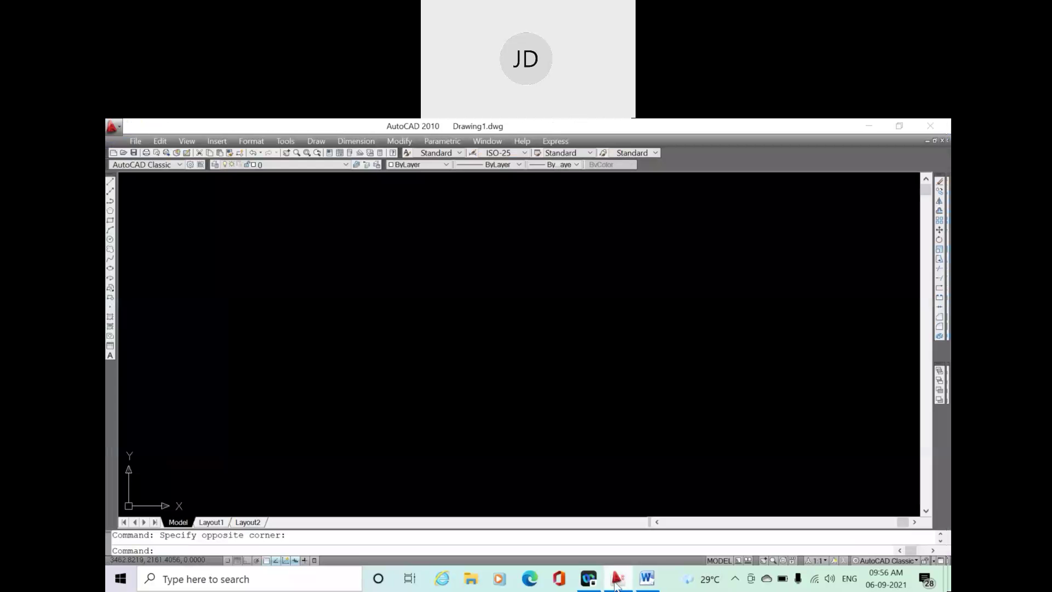
left_click(647, 578)
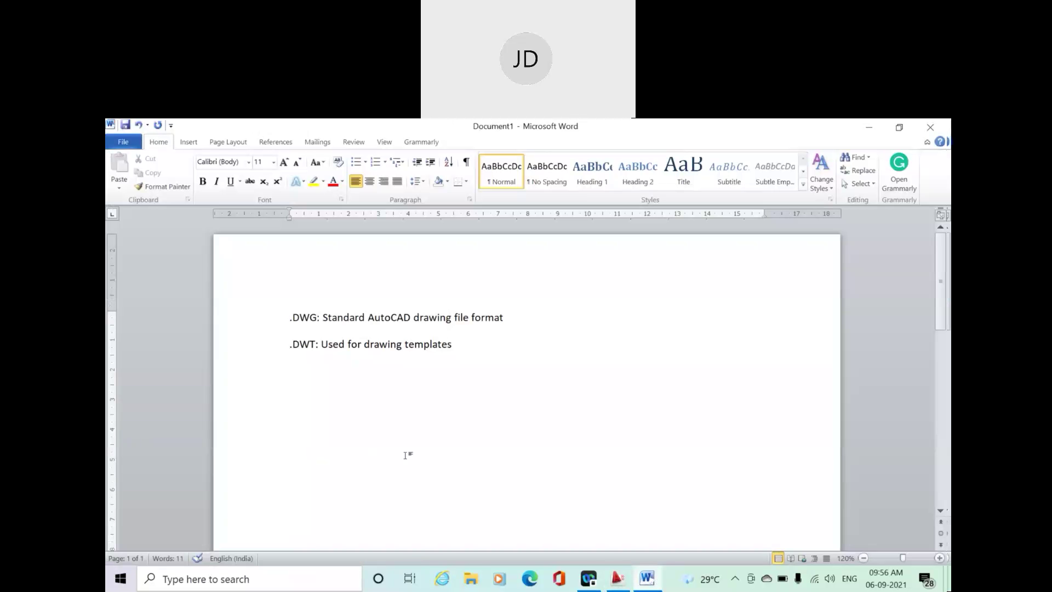
- Type the third note 'COMMAND Bar/Area', fixing the mistyped letters after COMMAND
type("COMM")
type("AND BAE")
type("(RN")
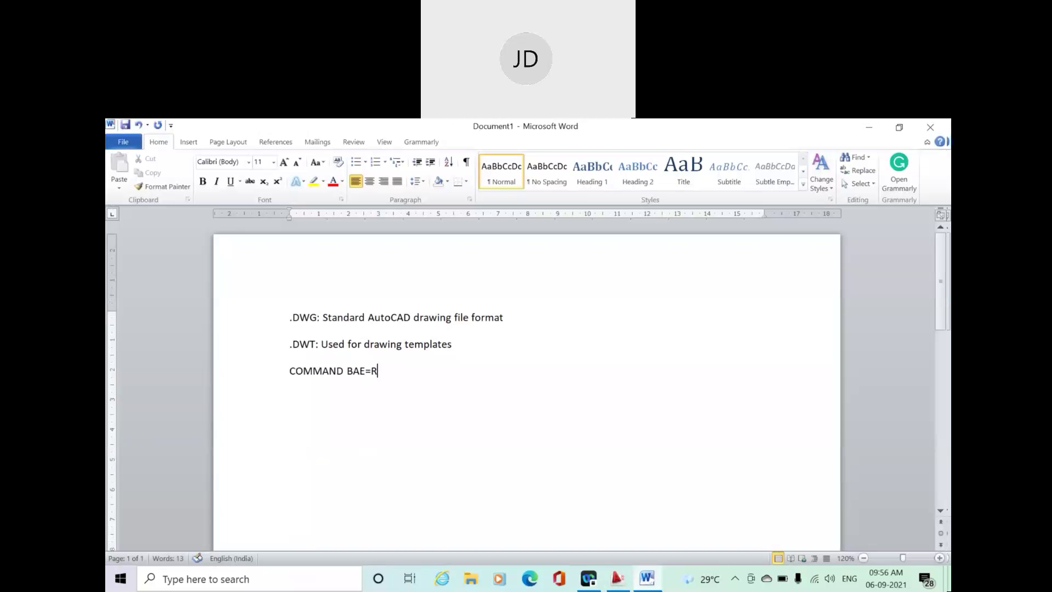
key("BackSpace")
key("BackSpace")
key("BackSpace")
key("BackSpace")
type("R")
key("BackSpace")
key("BackSpace")
key("BackSpace")
type("Bar/Area")
- Bring AutoCAD forward and start the LINE command from the Draw toolbar
left_click(619, 578)
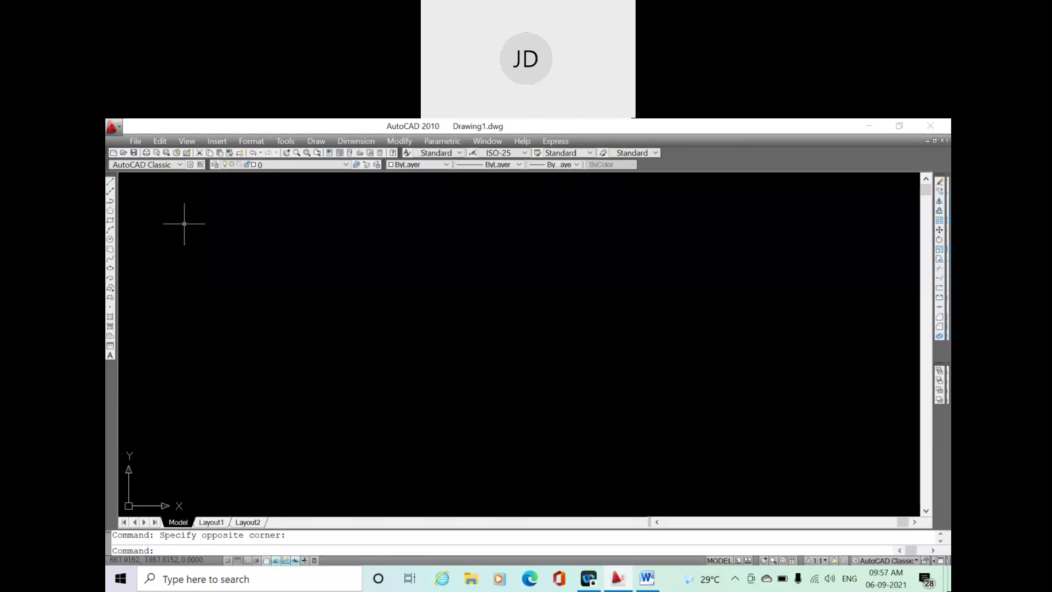
left_click(111, 184)
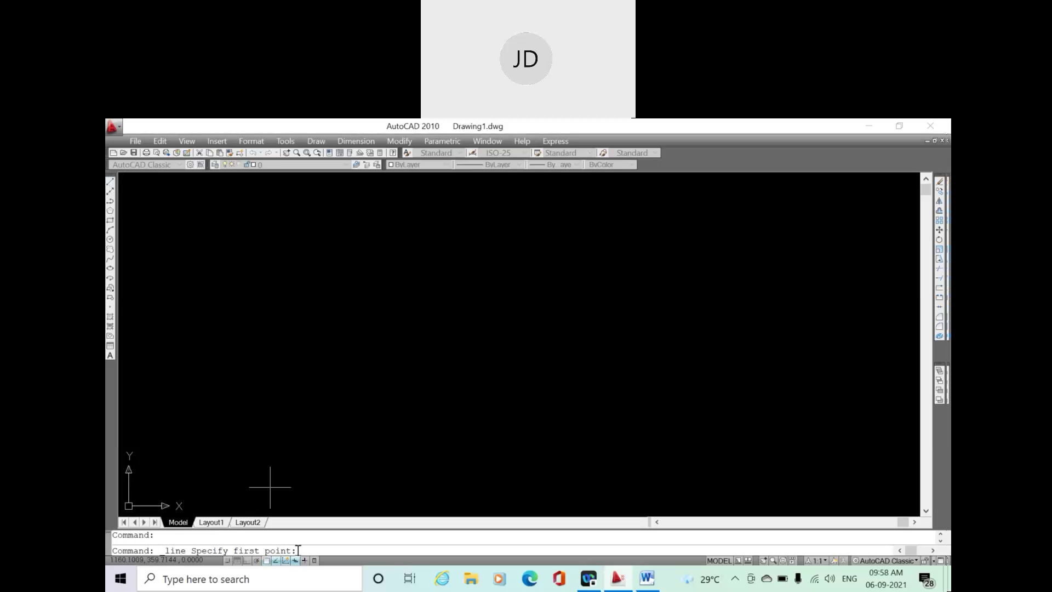
- Cancel the Circle command, click the empty canvas, and switch back to Word
left_click(110, 239)
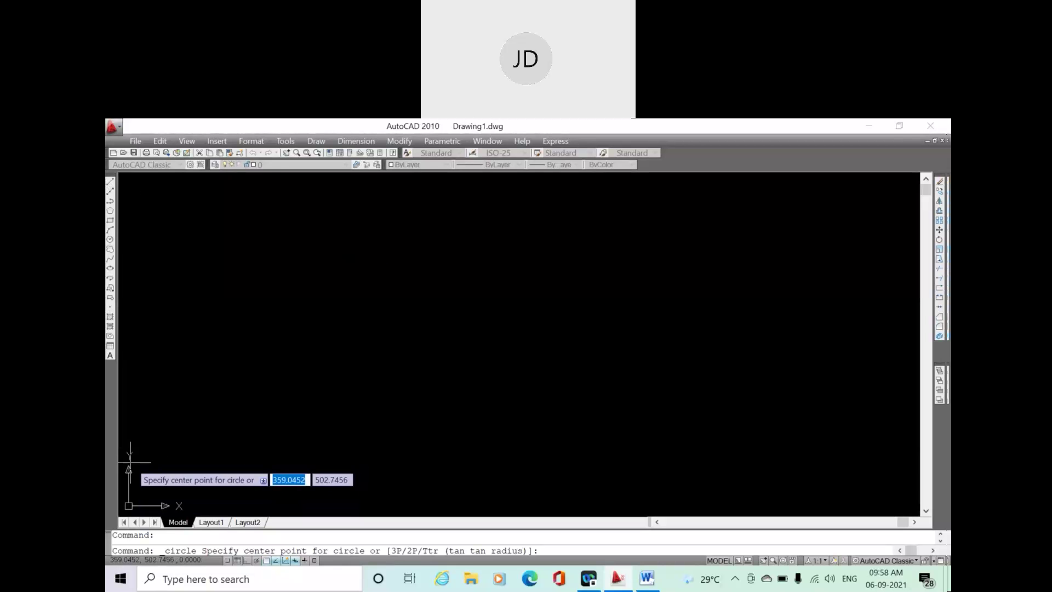
key("Escape")
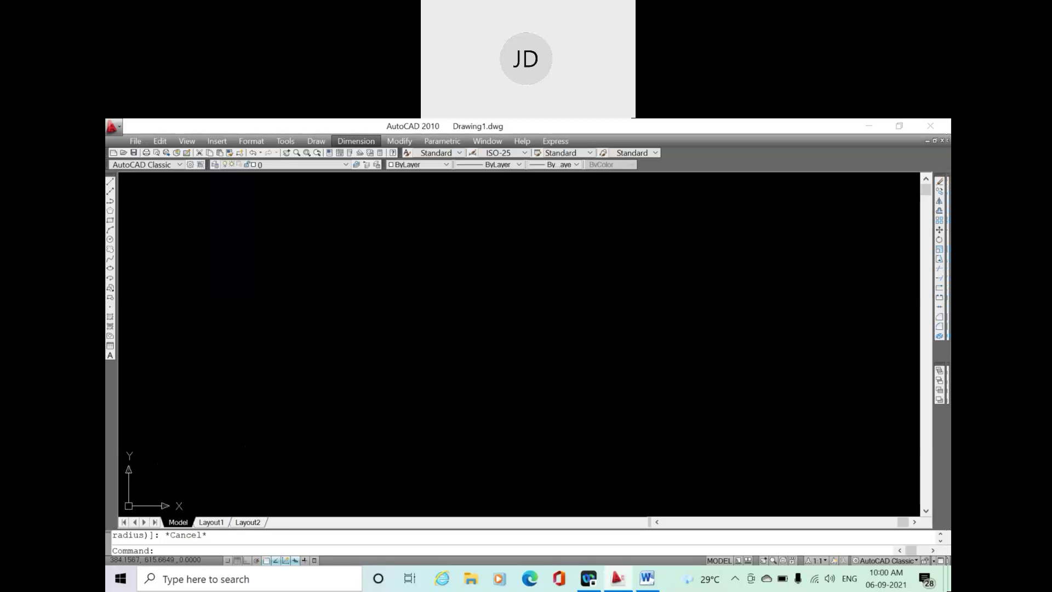
left_click(430, 416)
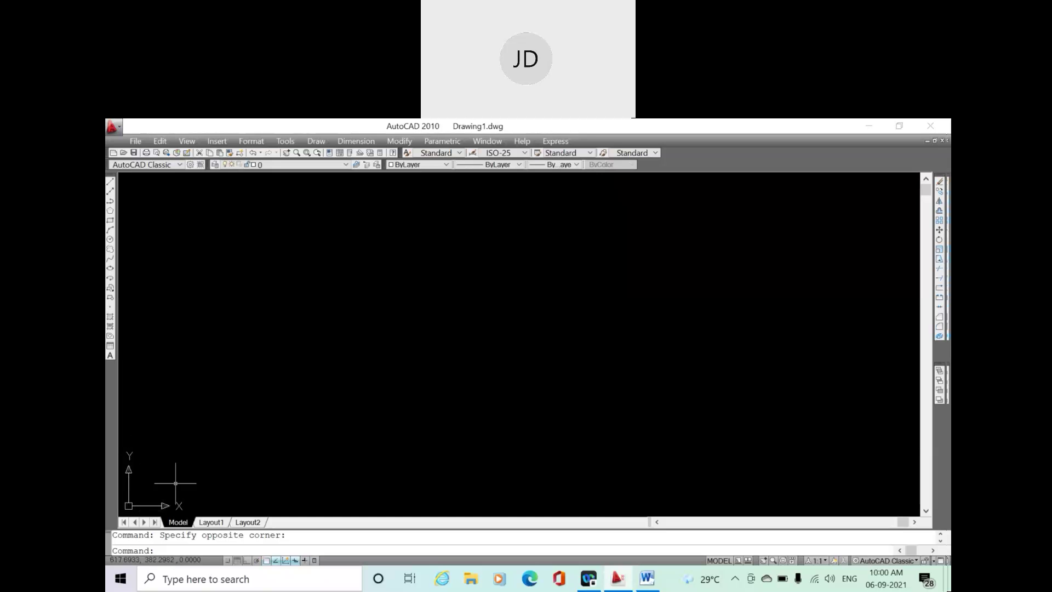
left_click(646, 578)
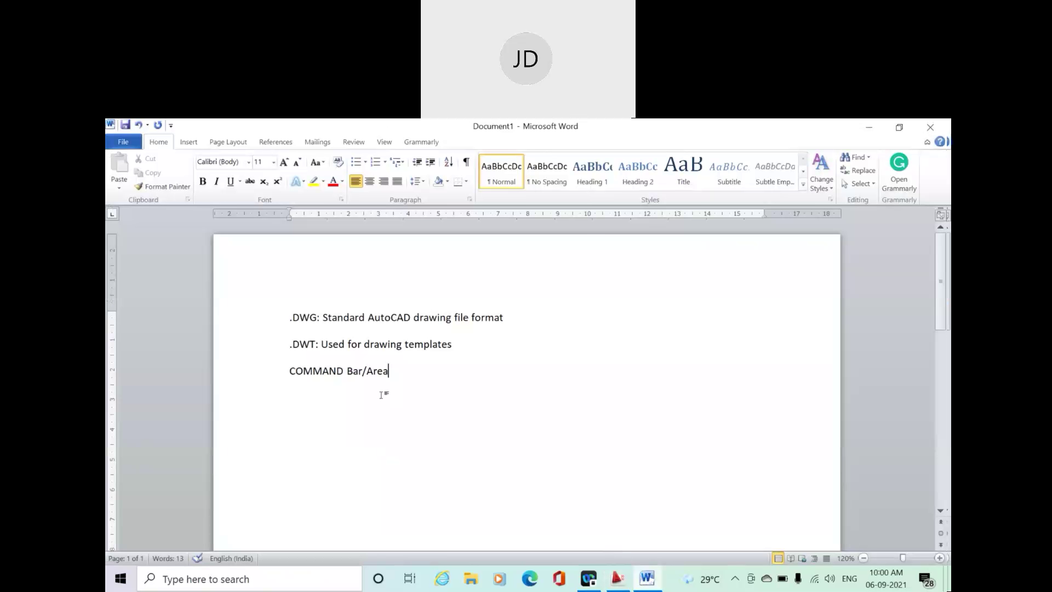
- Add a 'UCS Icon' note on a new line in Word, then bring AutoCAD forward
key("Return")
type("UCS Icon")
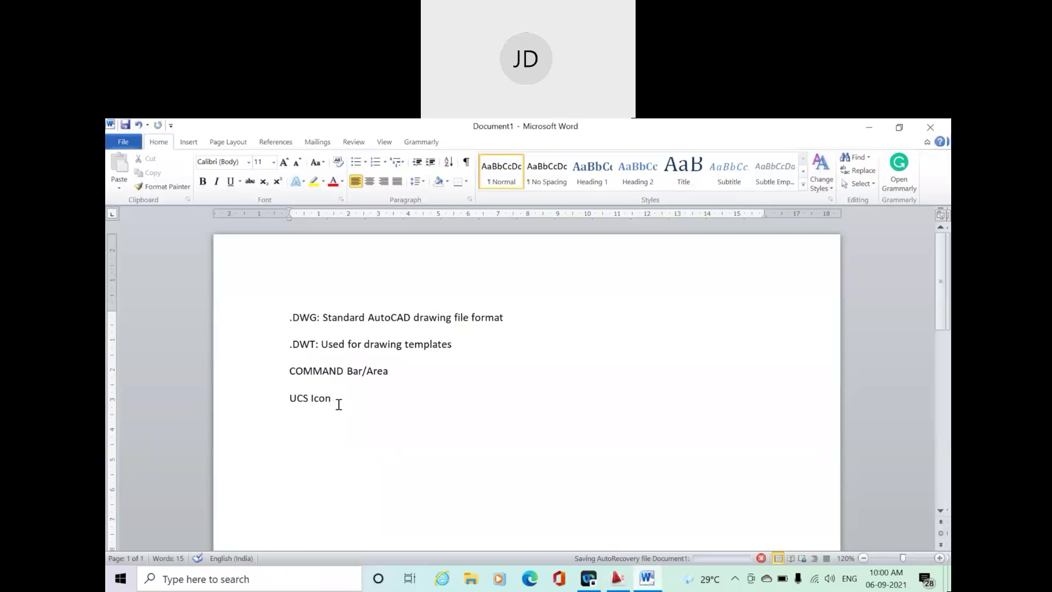
left_click(618, 578)
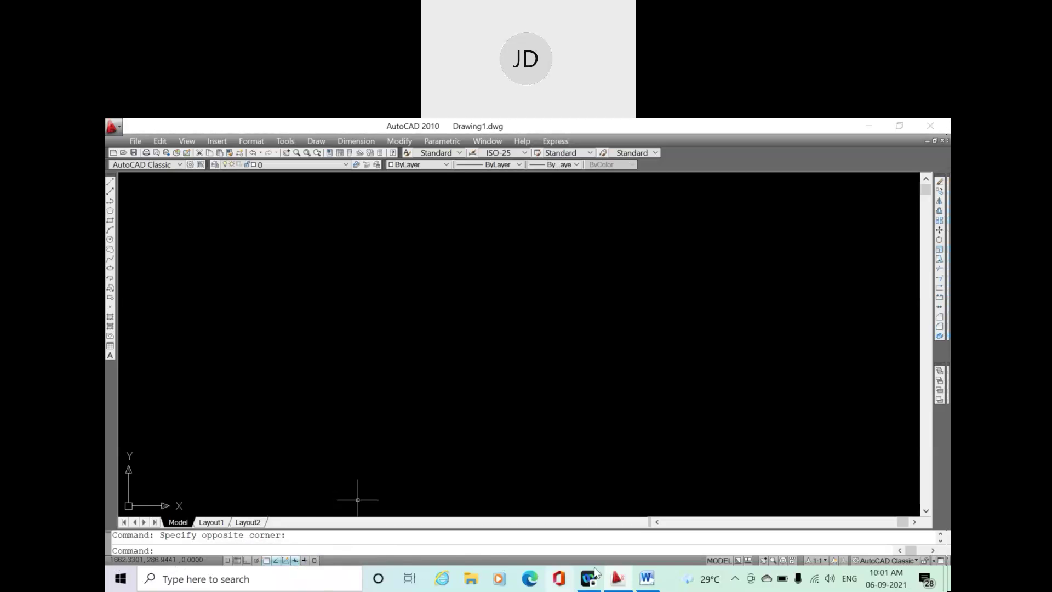
- Add a 'Status Bar' line under UCS Icon in Word, then minimize Word
left_click(648, 577)
key("Return")
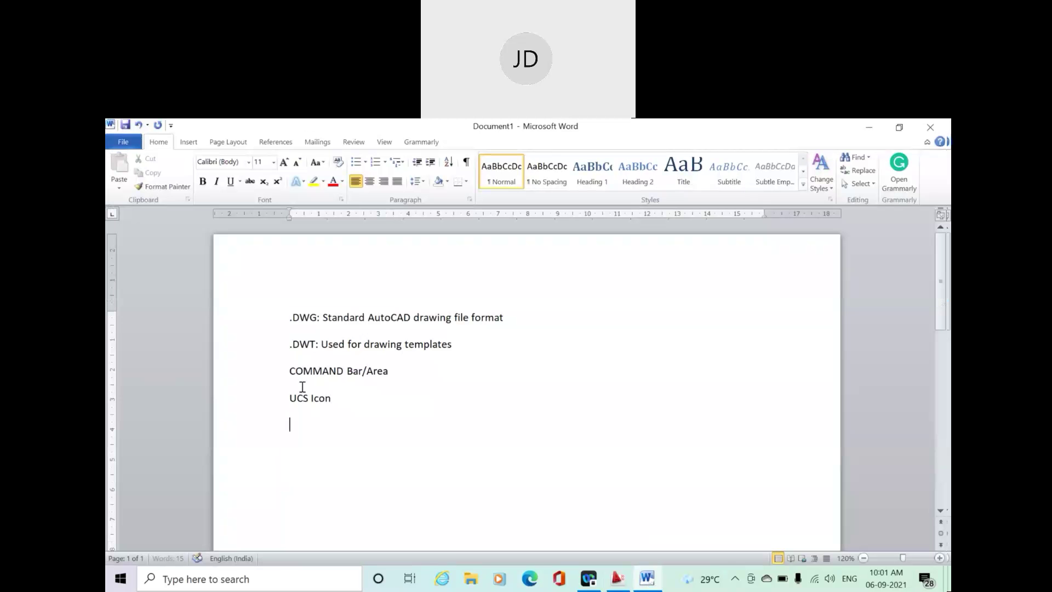
type("status N")
key("BackSpace")
type("Bar")
left_click(647, 576)
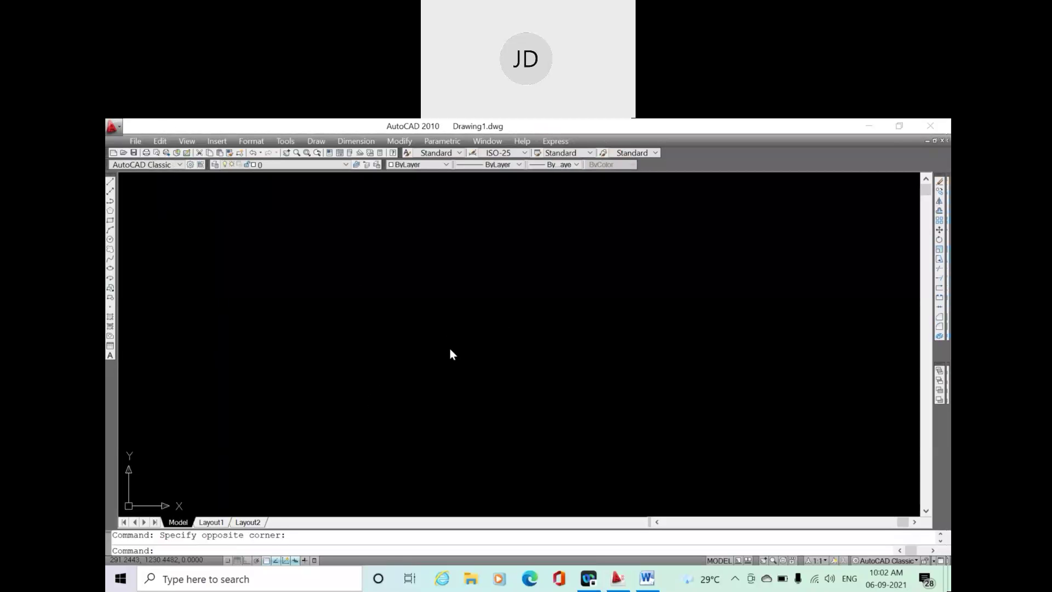
- Focus the empty Drawing1 canvas and close the stray selection window with nothing selected
left_click(371, 272)
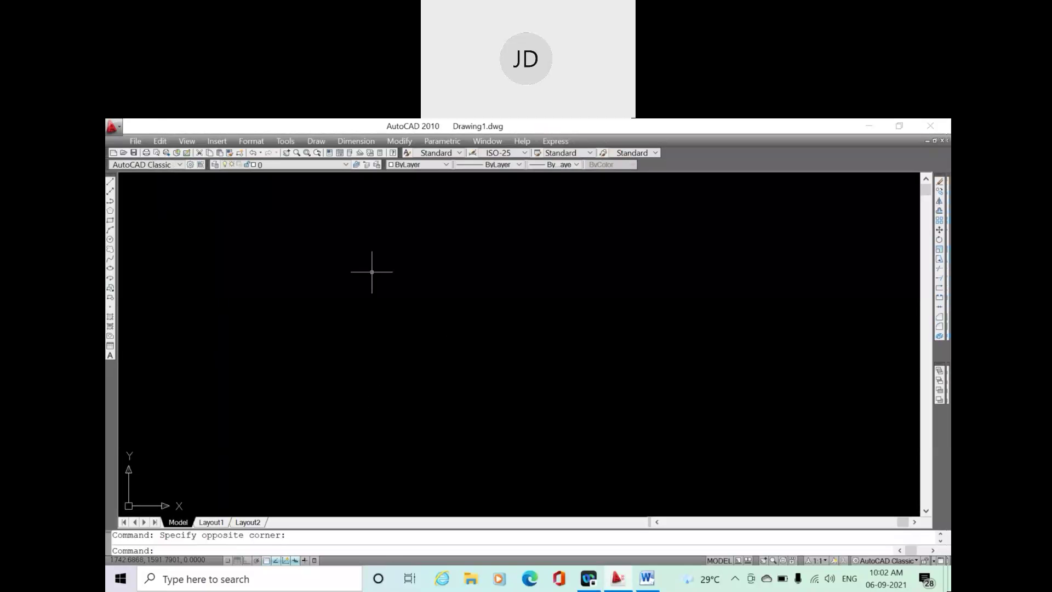
left_click(347, 266)
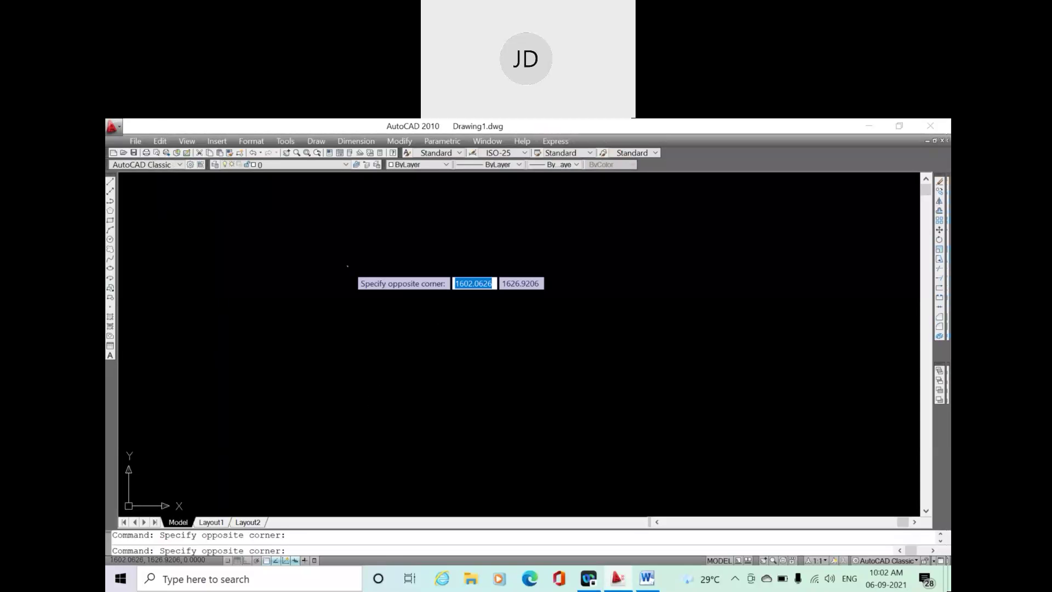
left_click(348, 305)
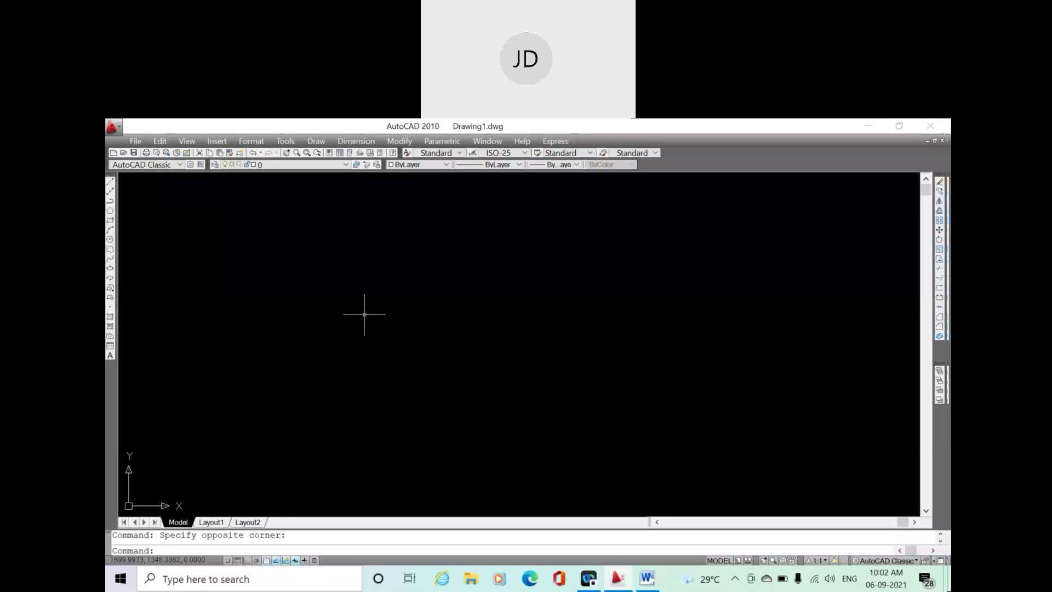